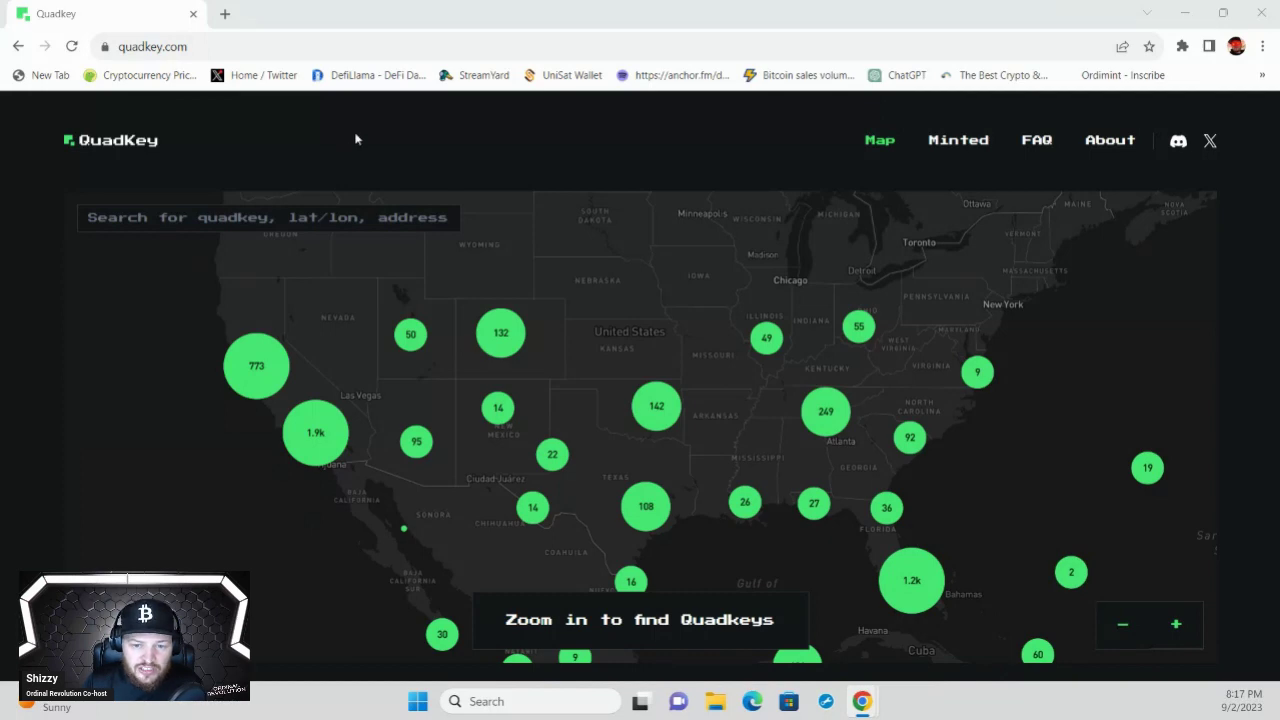
Examine the QuadKey clusters across Europe and western Russia, and return to the eastern United States
left_click_drag(793, 308, 443, 471)
left_click_drag(1143, 269, 517, 416)
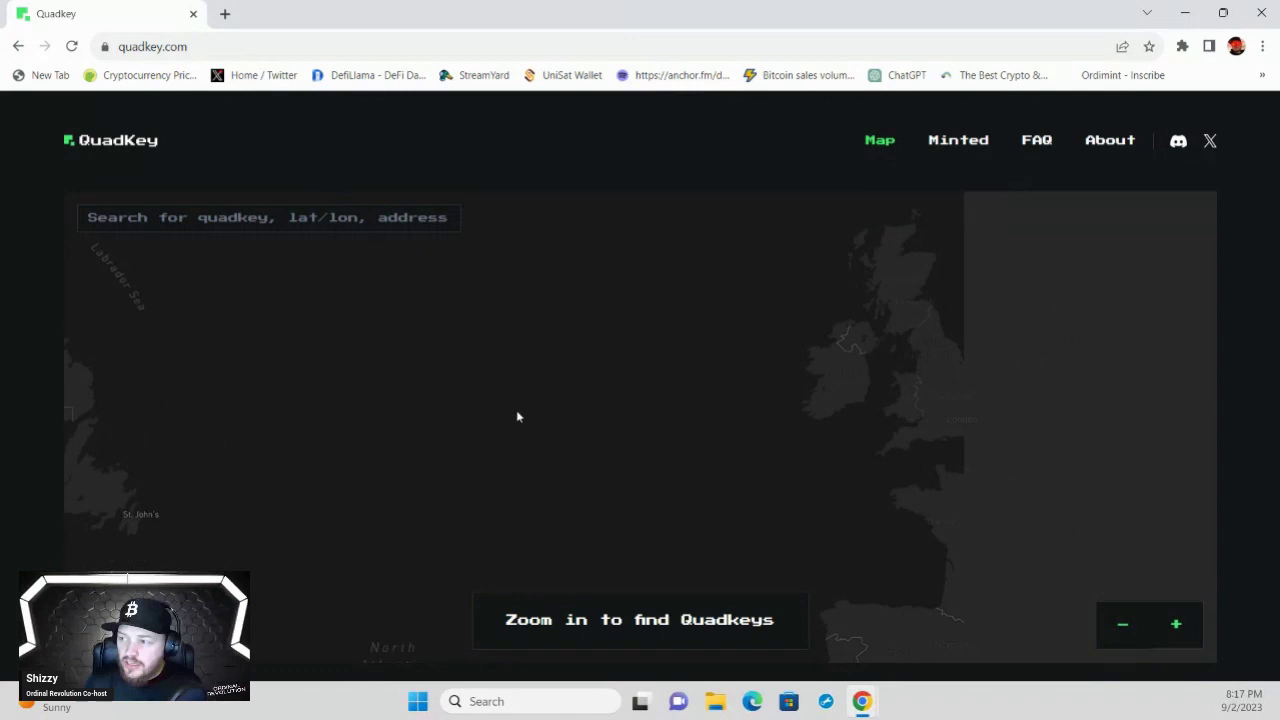
left_click_drag(1124, 334, 497, 402)
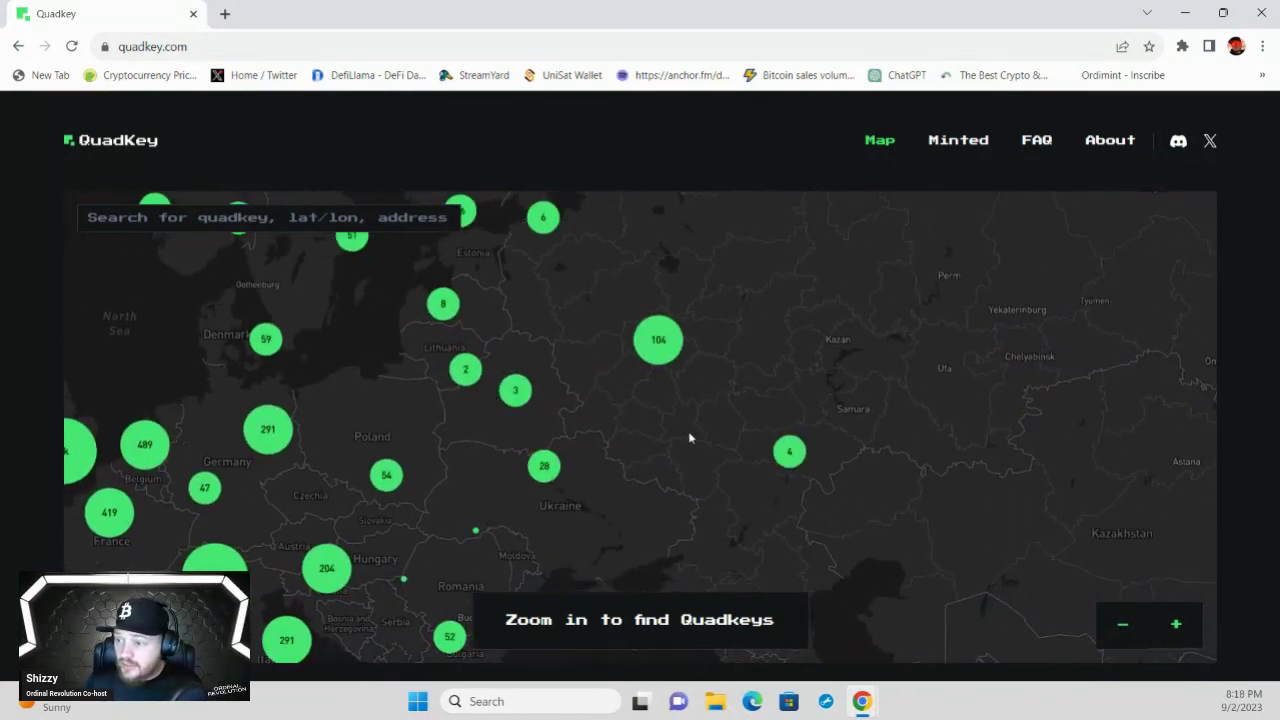
left_click_drag(477, 457, 860, 400)
left_click_drag(446, 317, 691, 460)
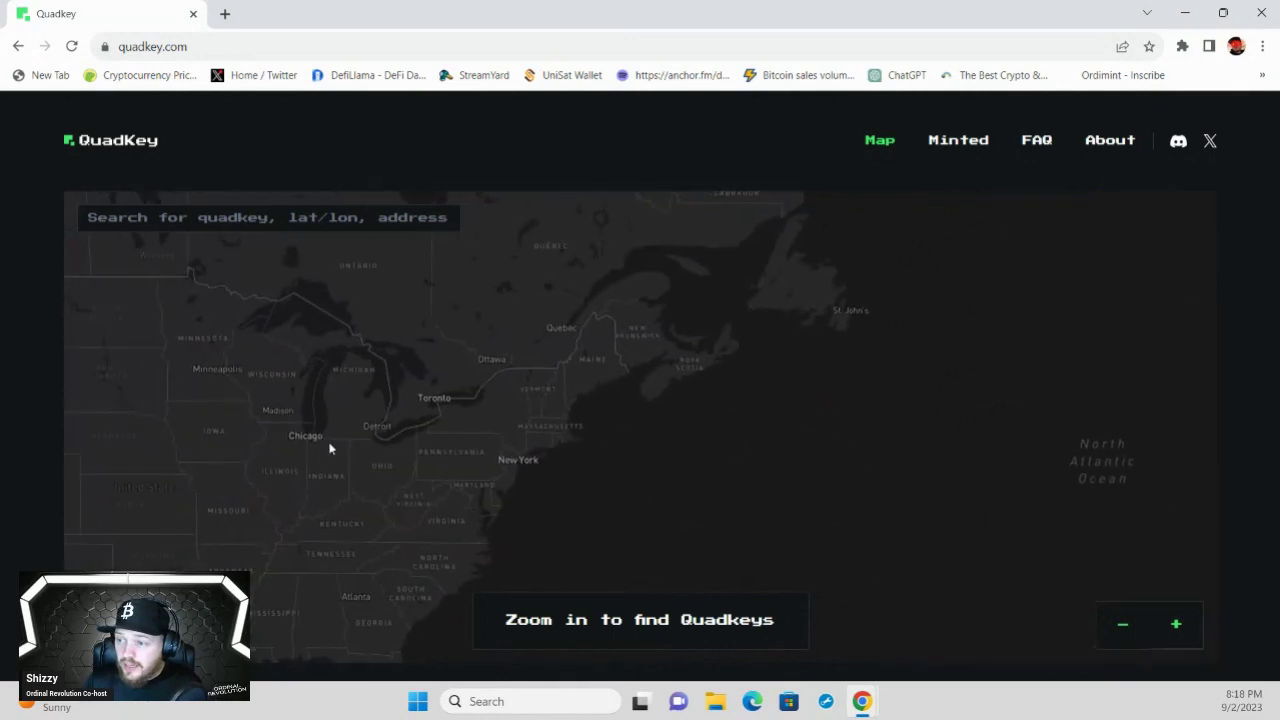
left_click_drag(329, 448, 517, 386)
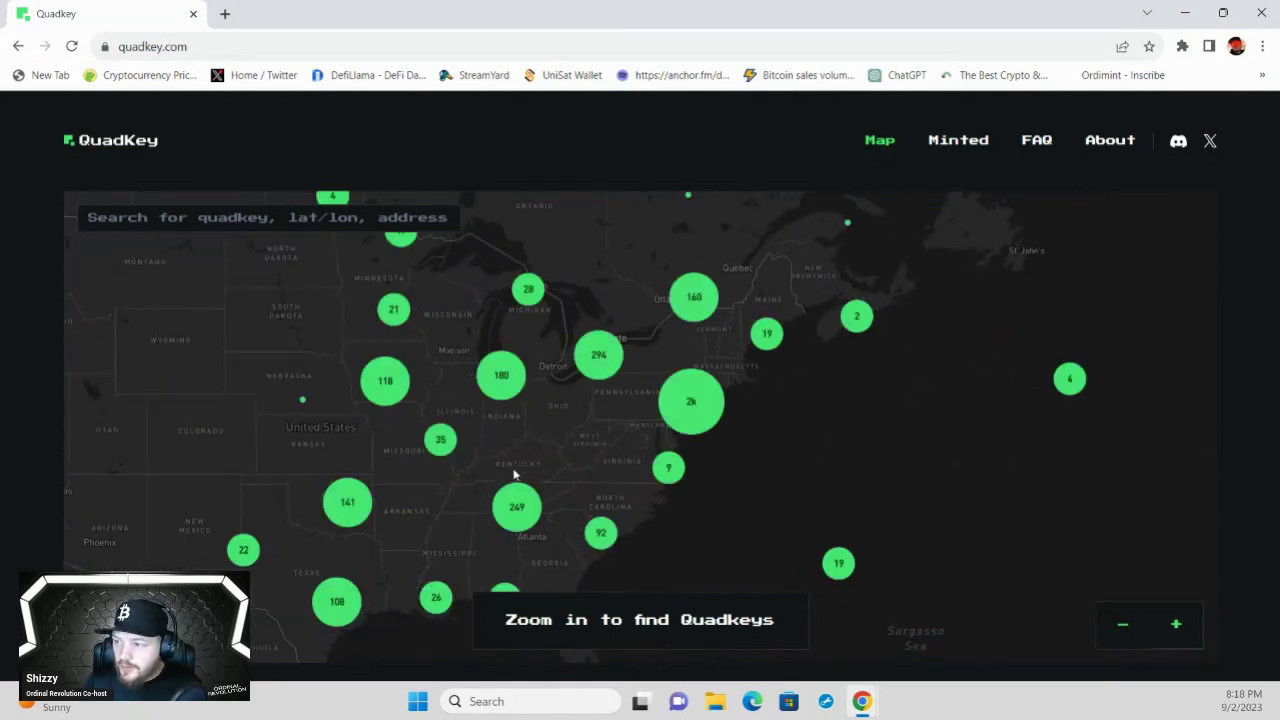
Inspect central Kentucky closely enough to view its individual QuadKey grid squares
scroll(512, 474, "up", 5)
scroll(506, 482, "up", 2)
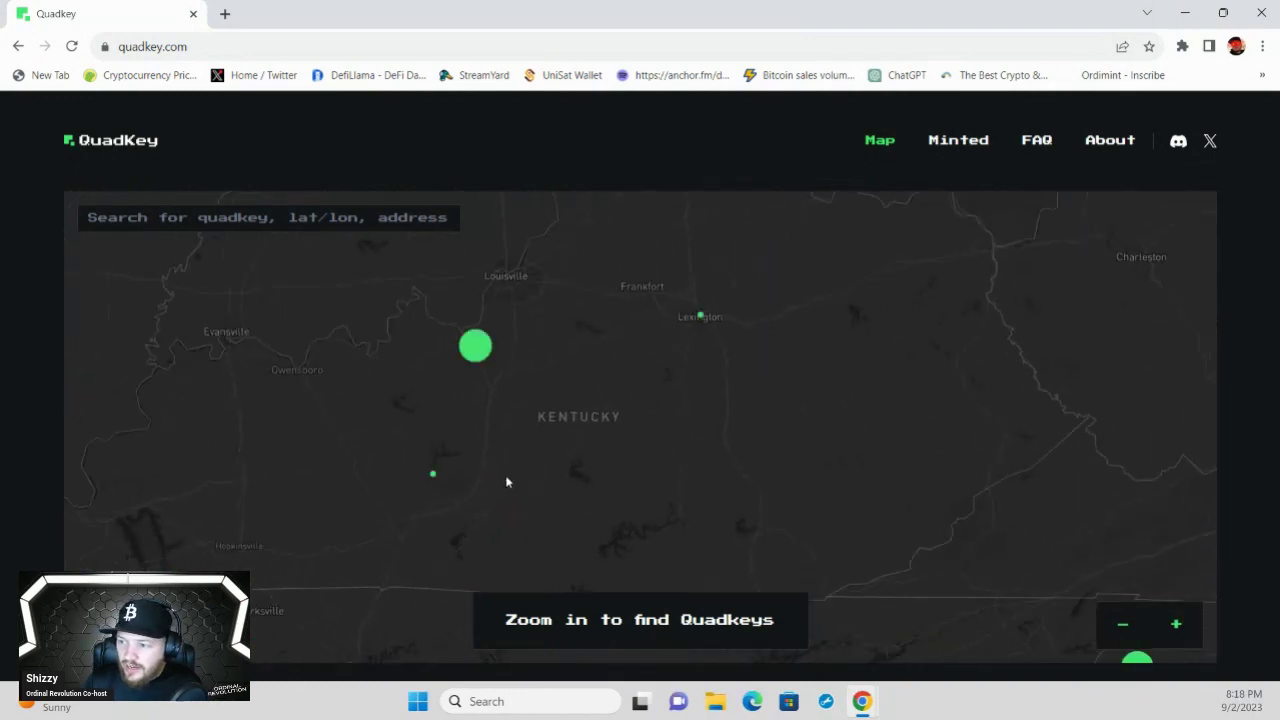
scroll(509, 482, "up", 1)
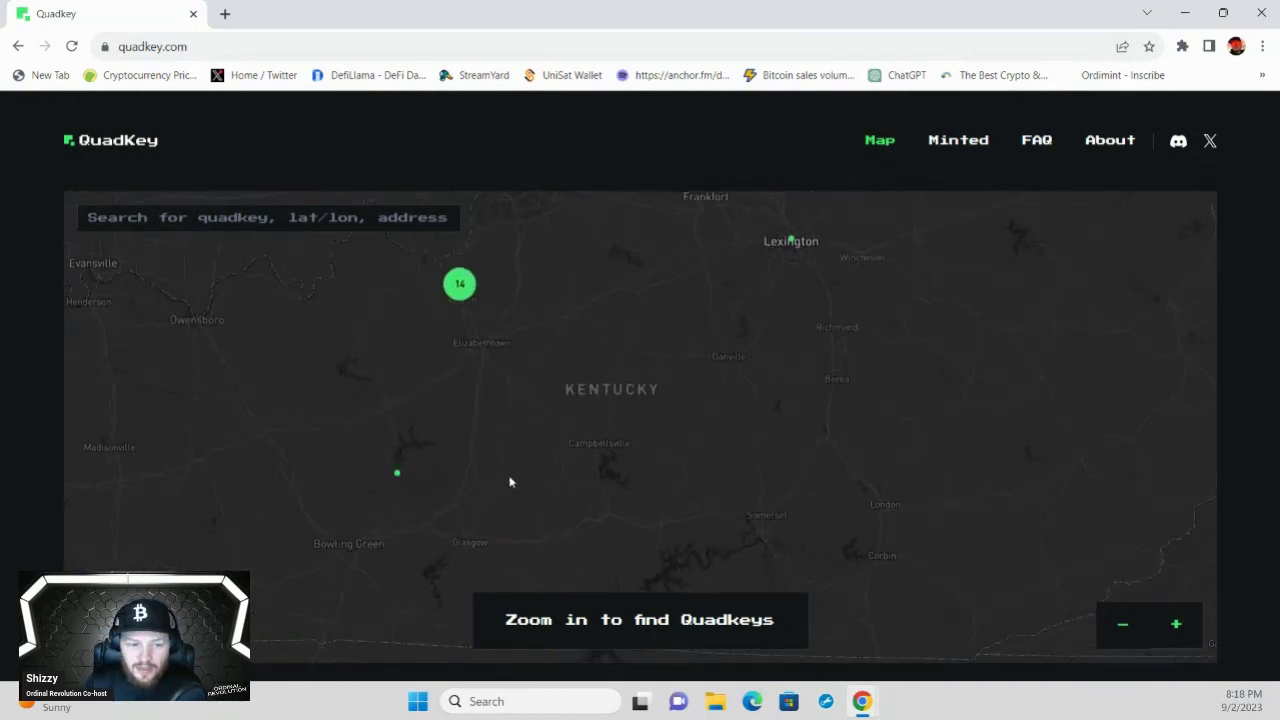
scroll(509, 482, "up", 3)
scroll(509, 482, "up", 2)
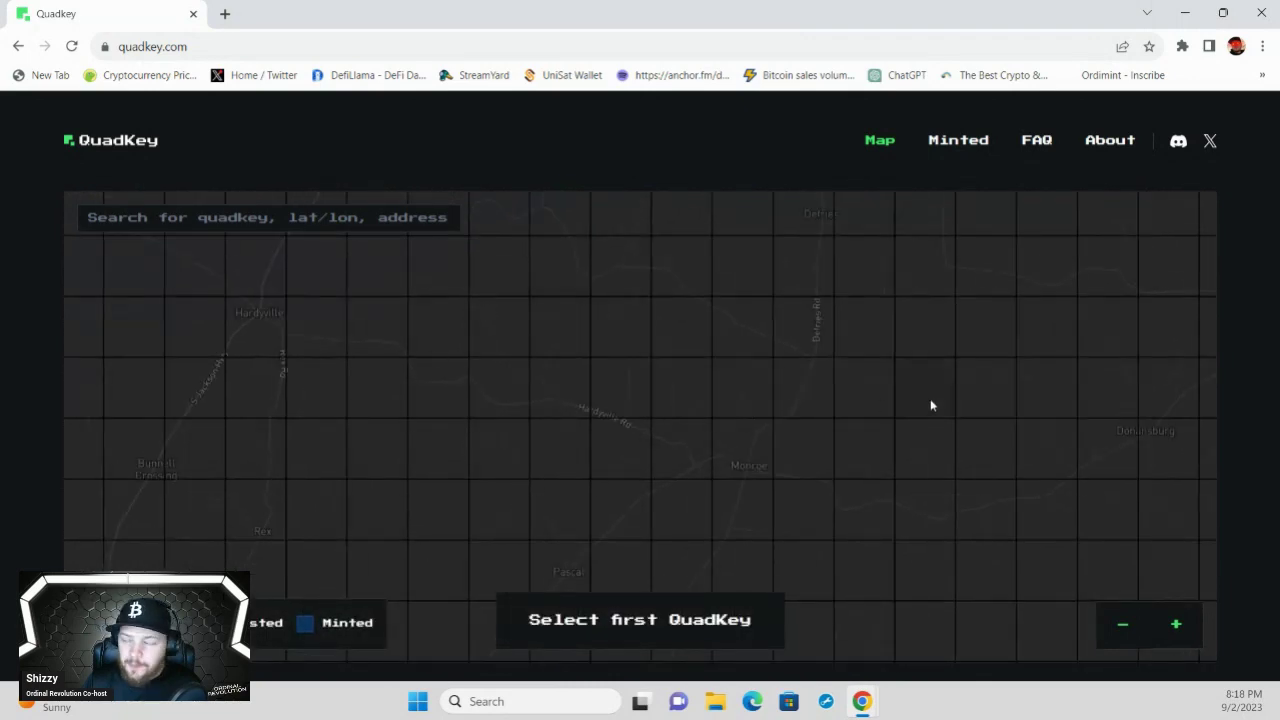
left_click_drag(928, 403, 640, 347)
scroll(641, 348, "down", 3)
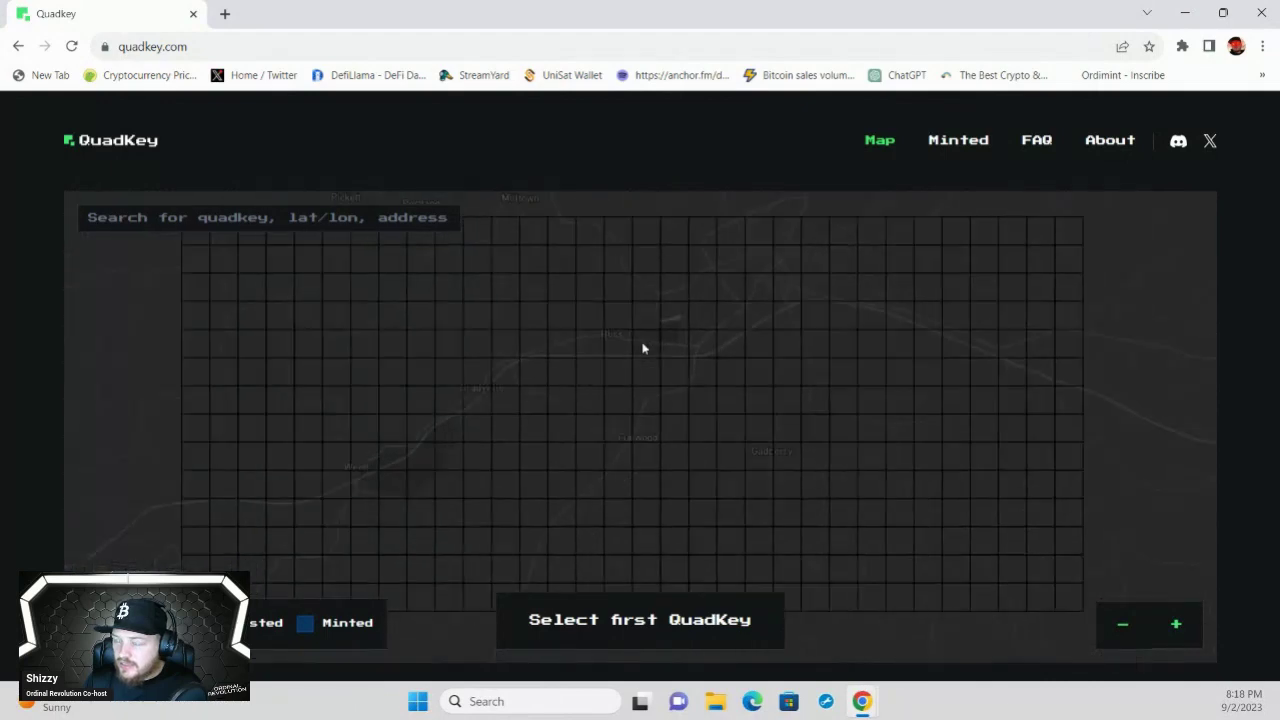
Survey the map from southern Kentucky eastward to Virginia and the Washington area for QuadKey clusters
left_click_drag(781, 480, 365, 331)
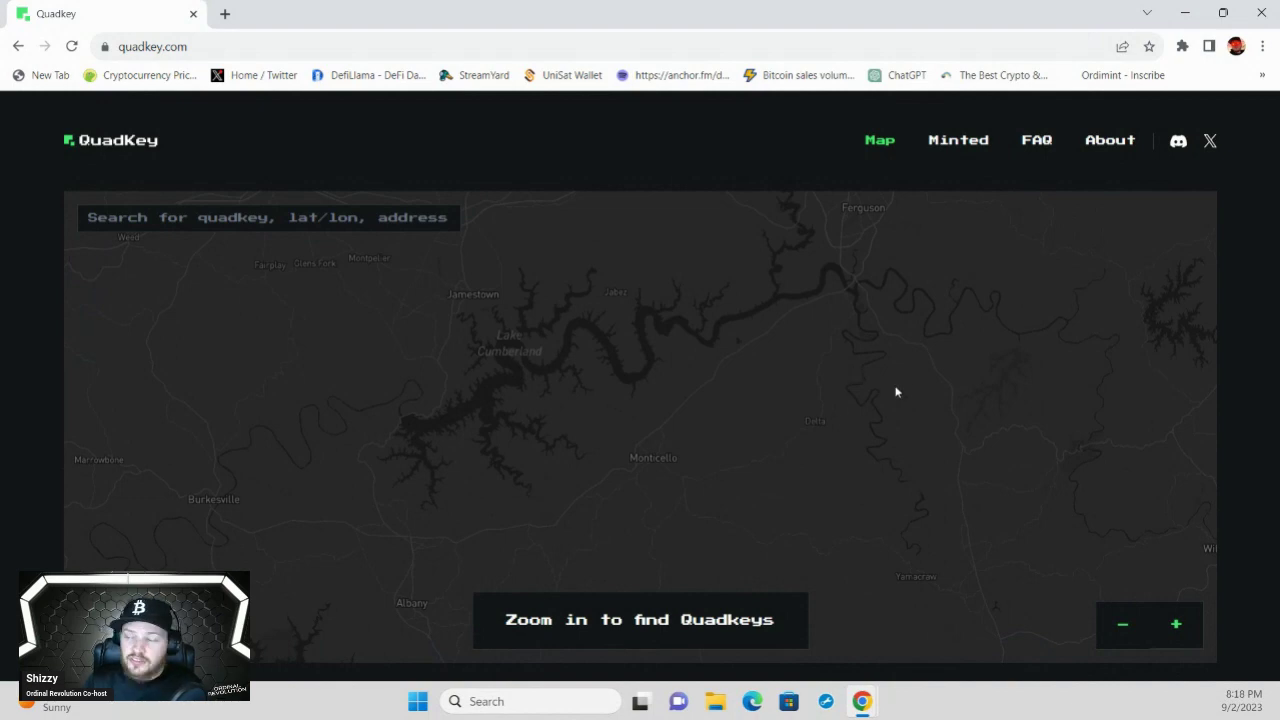
left_click_drag(894, 389, 580, 311)
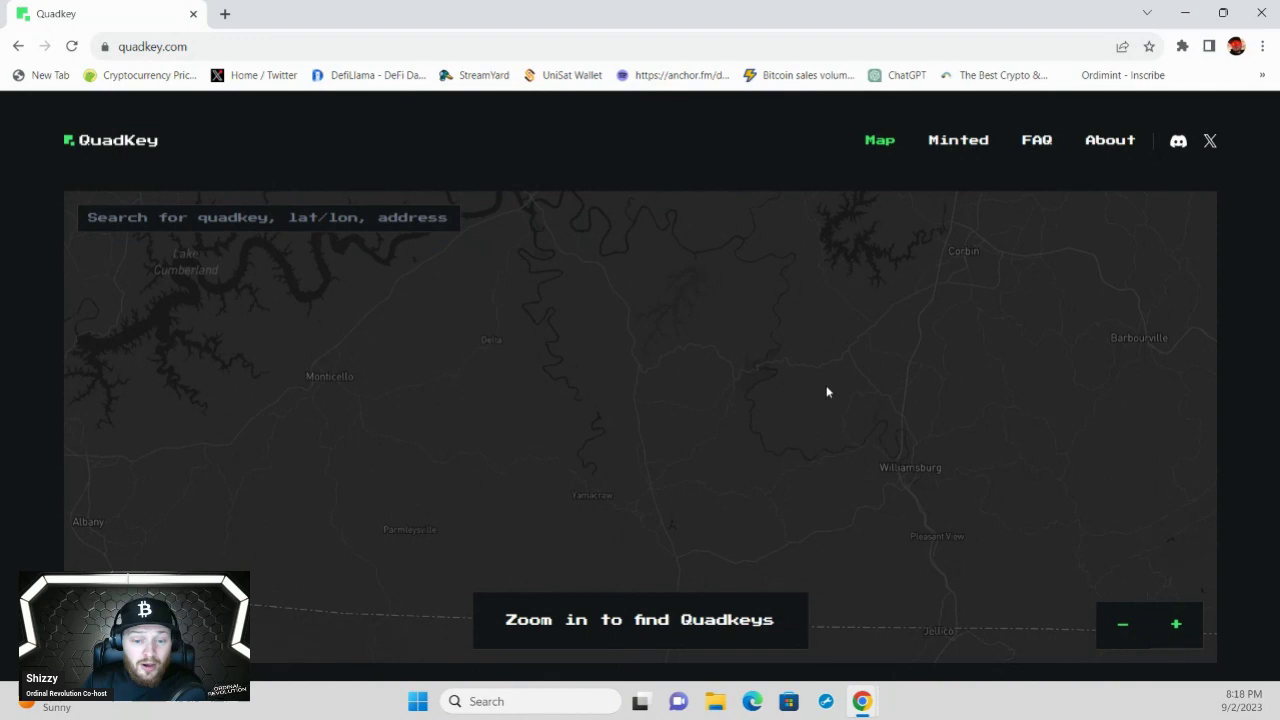
scroll(746, 403, "up", 3)
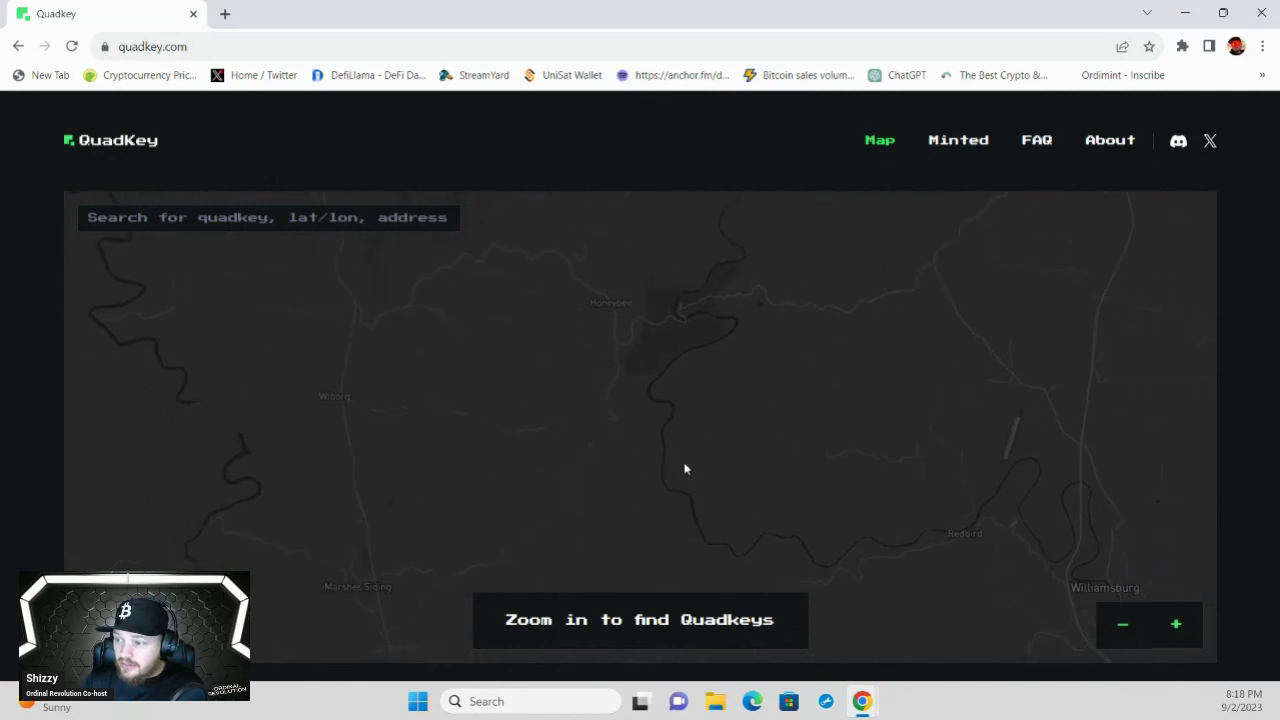
scroll(700, 455, "down", 3)
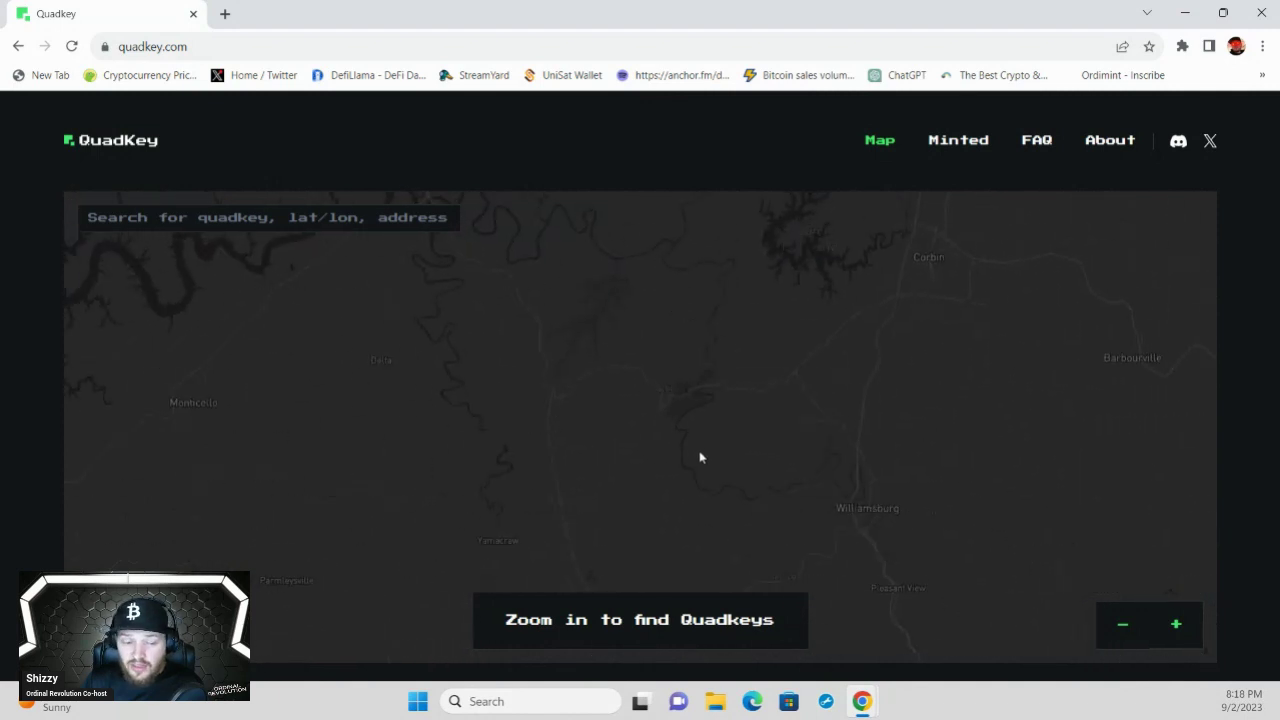
scroll(903, 389, "down", 5)
scroll(937, 326, "up", 5)
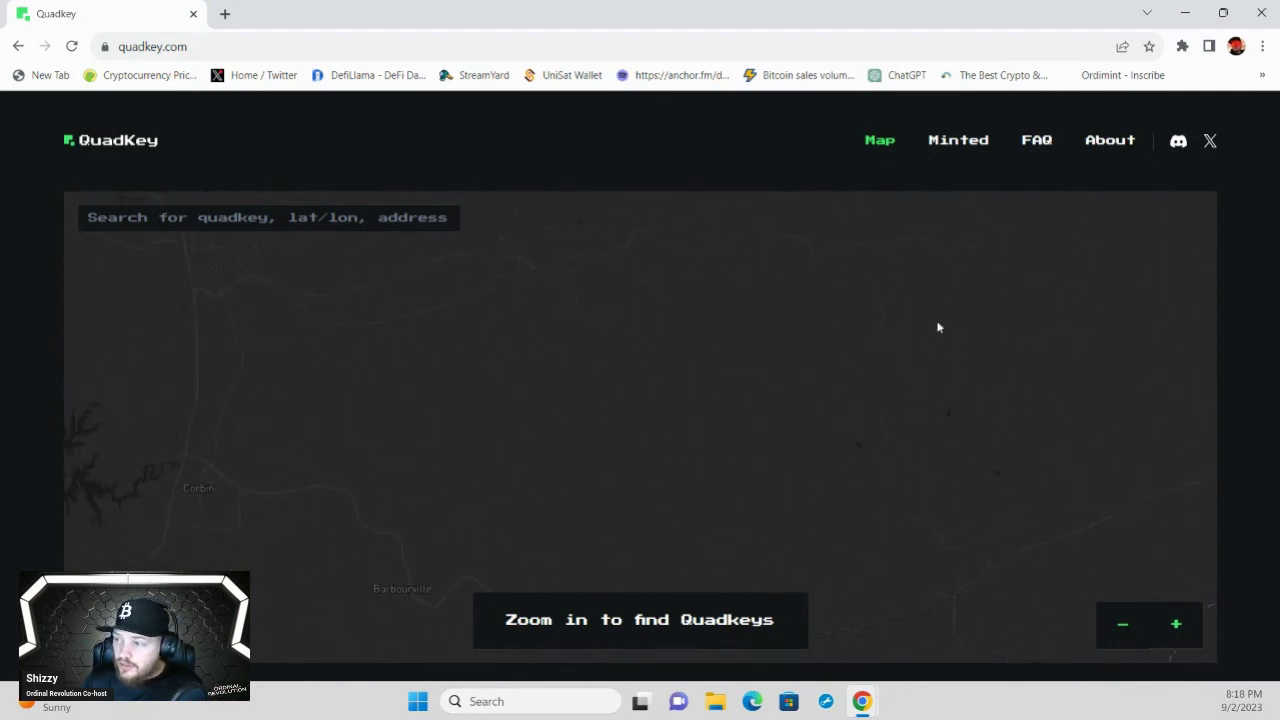
scroll(871, 371, "down", 4)
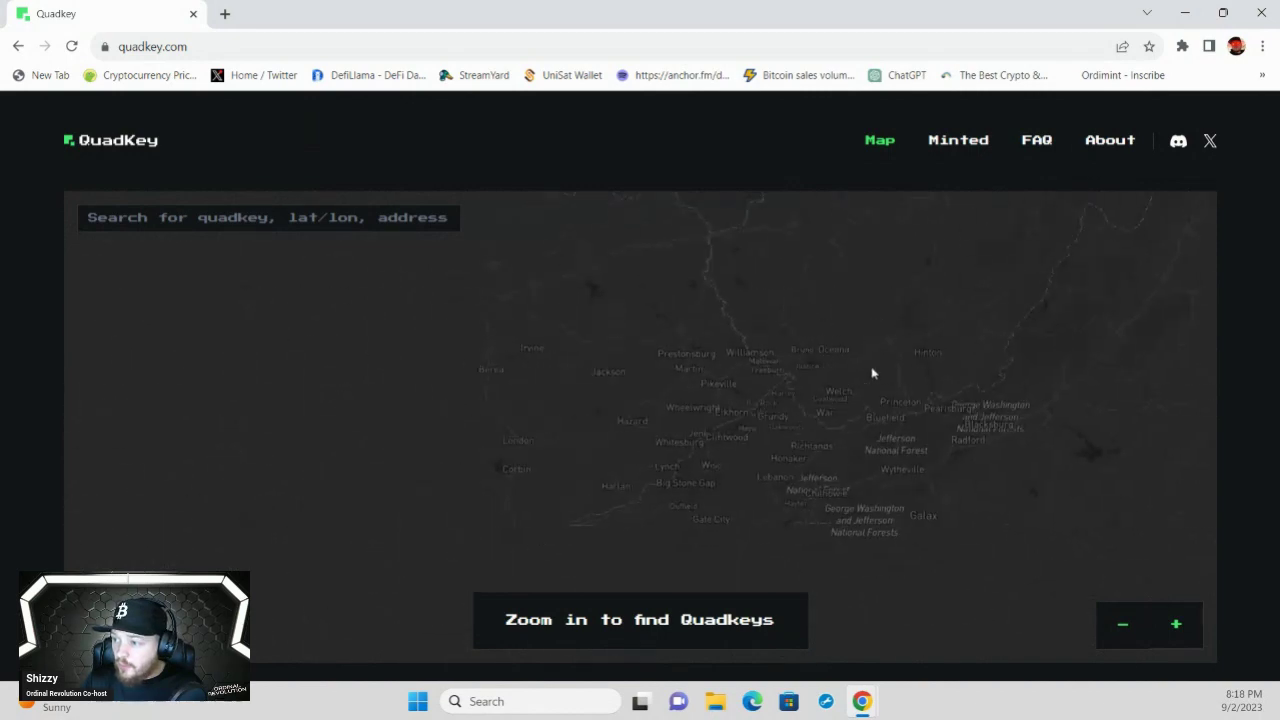
scroll(878, 391, "up", 1)
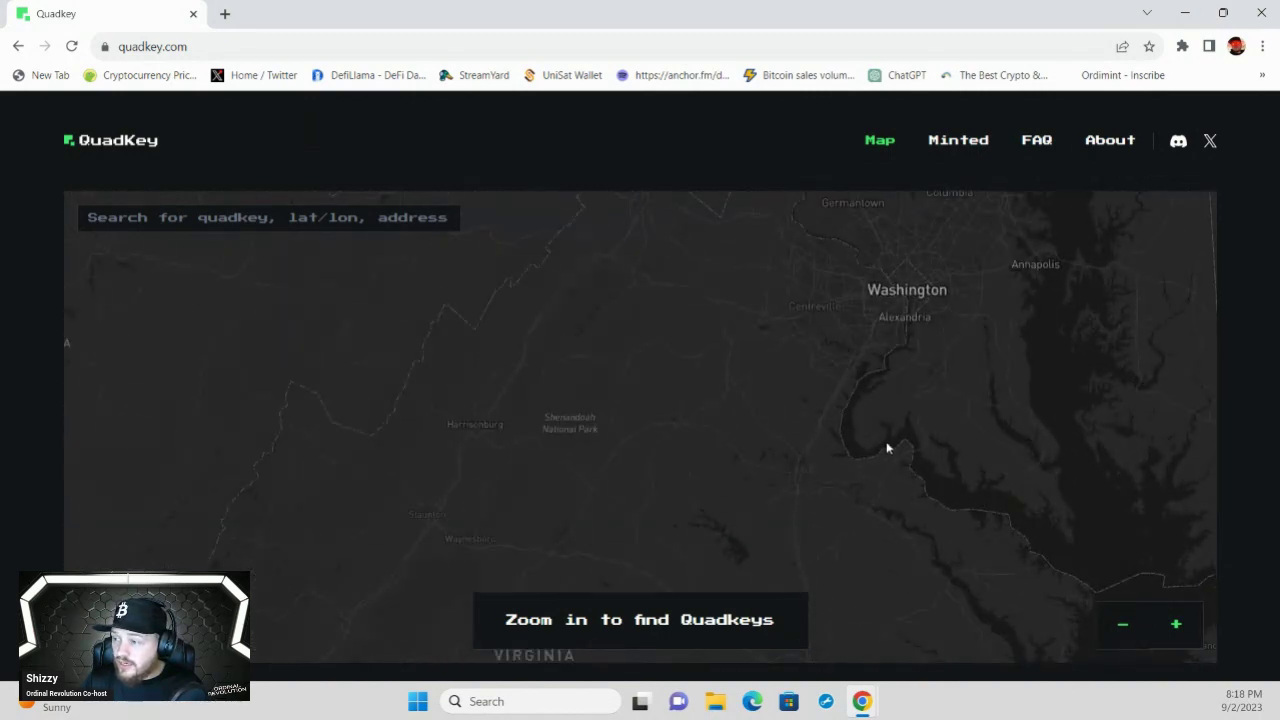
scroll(886, 449, "down", 1)
mouse_move(894, 580)
left_mouse_down()
mouse_move(777, 238)
mouse_move(583, 440)
left_mouse_up()
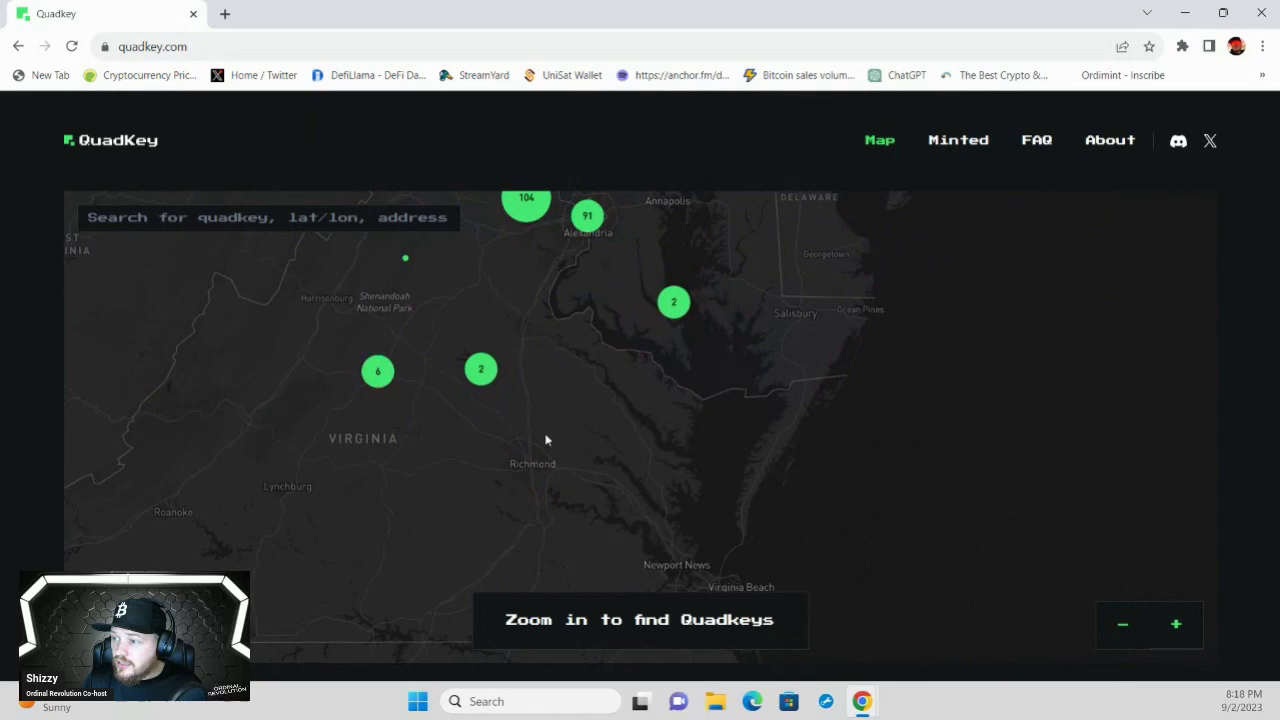
Examine the minted and unminted QuadKey squares around Upper New York Bay and Brooklyn
scroll(661, 431, "down", 3)
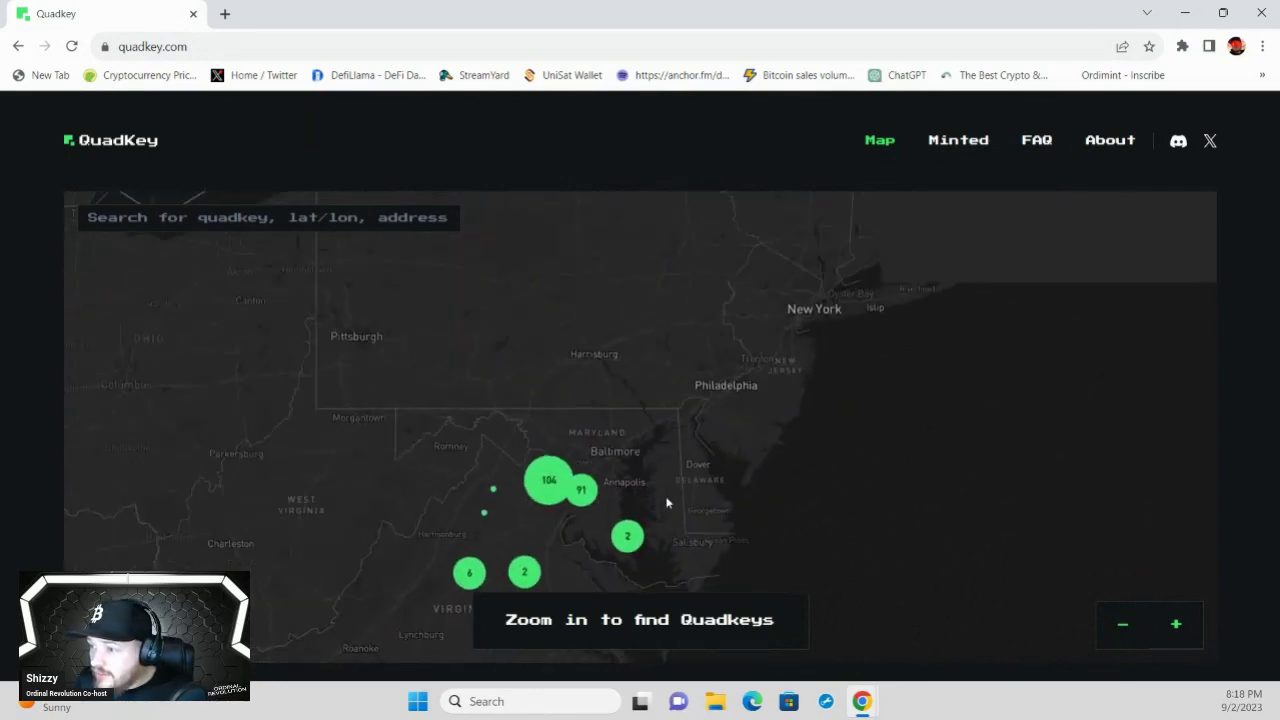
scroll(714, 417, "up", 1)
scroll(790, 376, "up", 4)
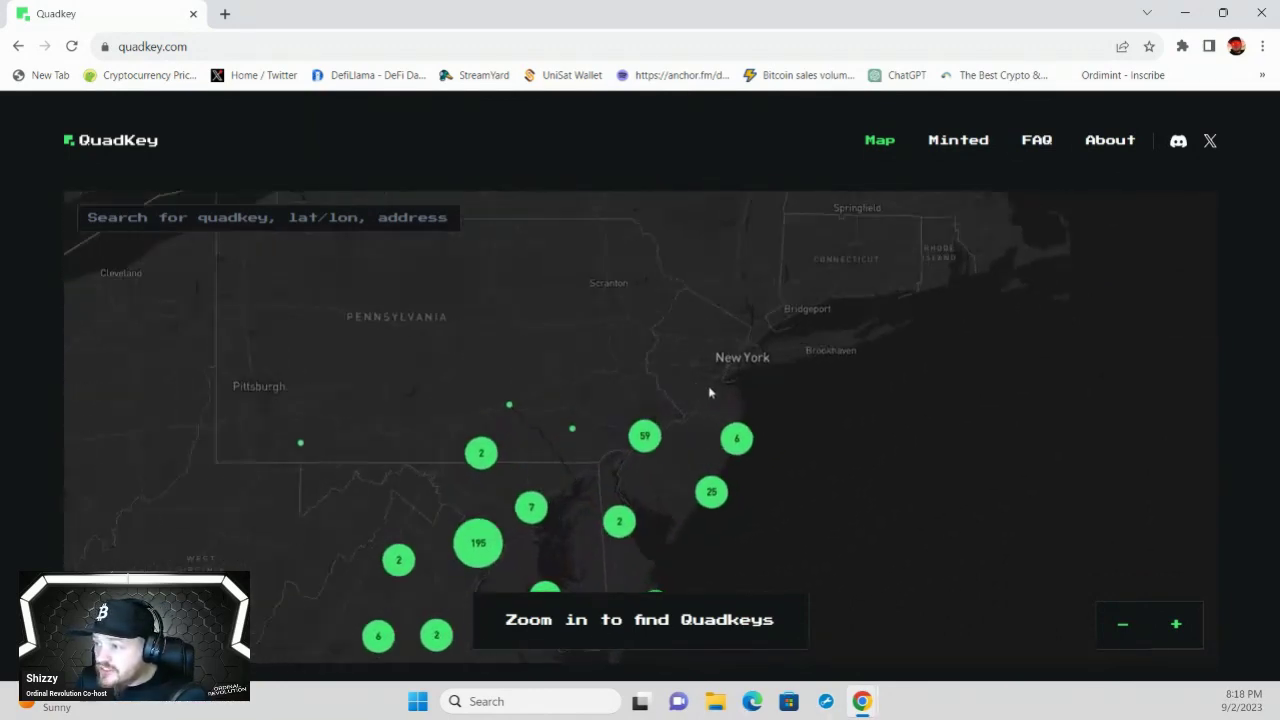
scroll(736, 389, "up", 5)
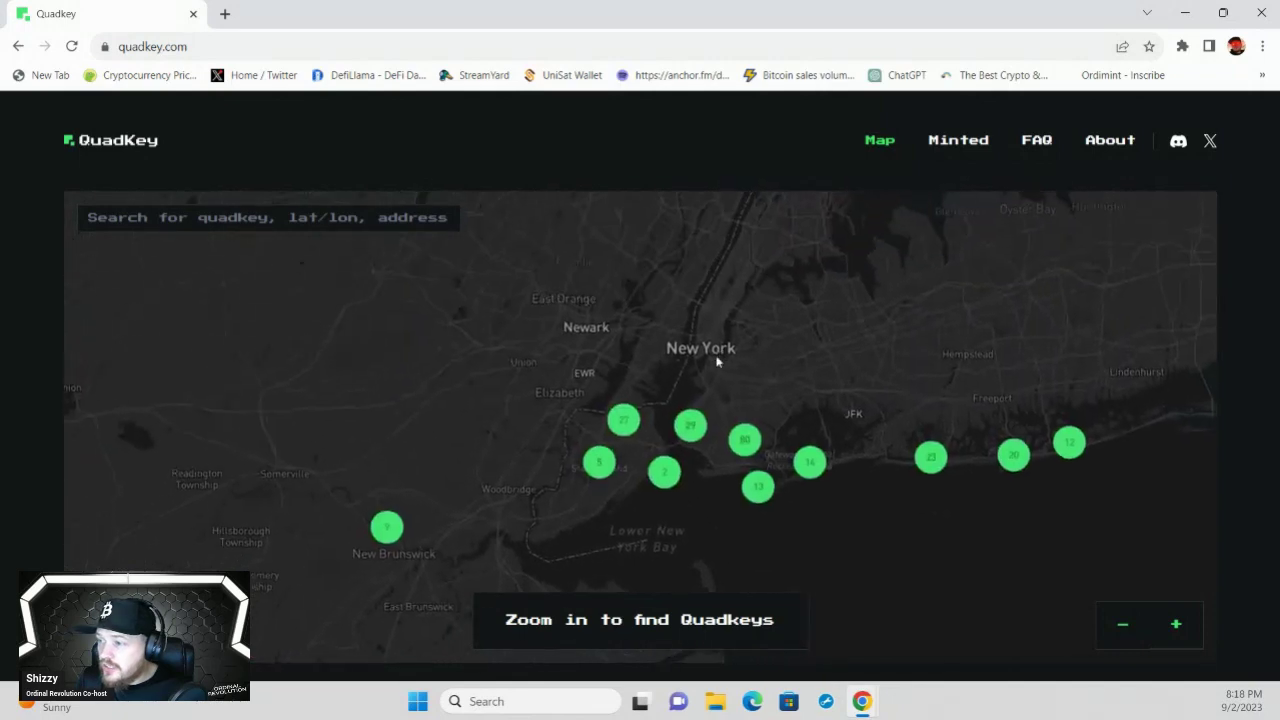
scroll(686, 414, "up", 2)
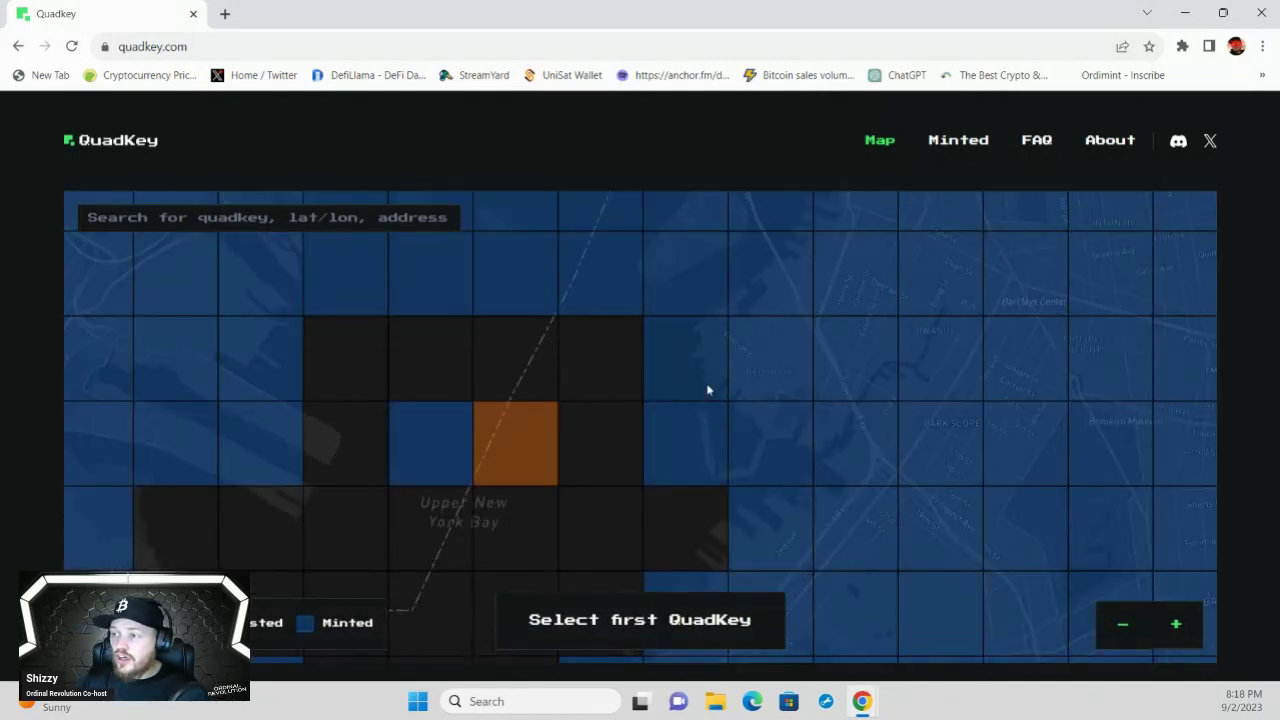
left_click_drag(729, 423, 669, 589)
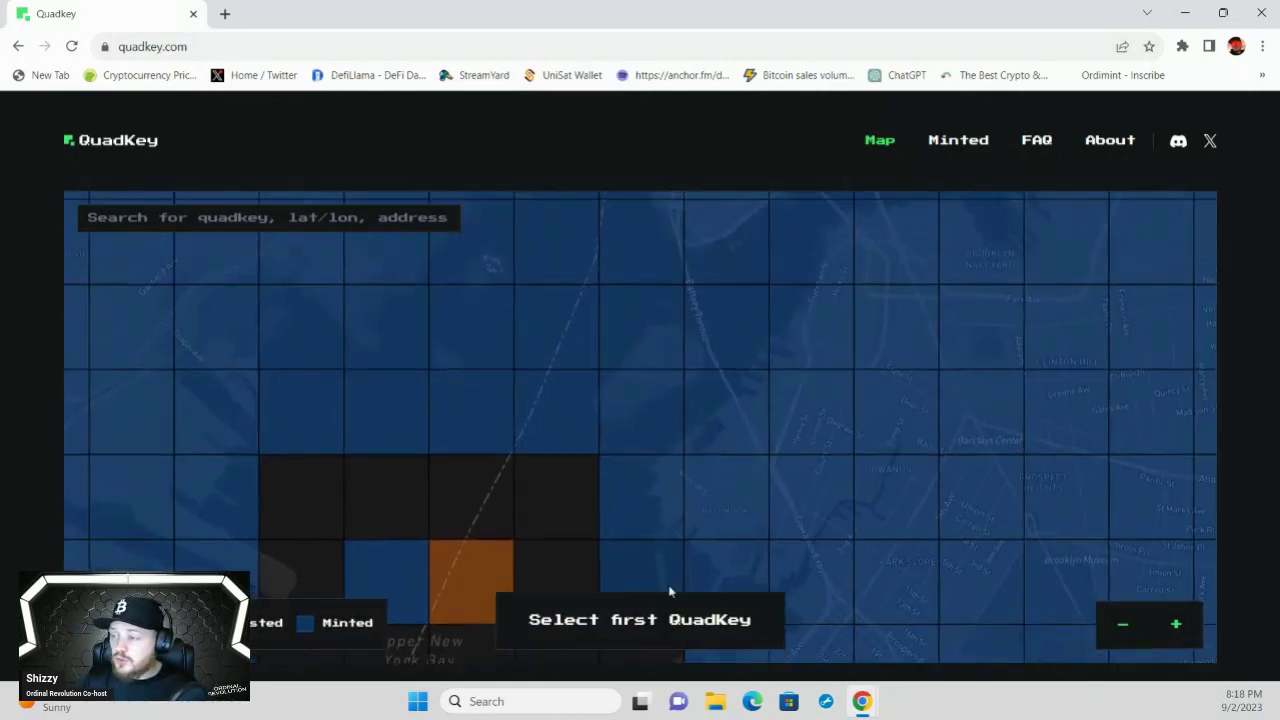
left_click_drag(694, 360, 729, 154)
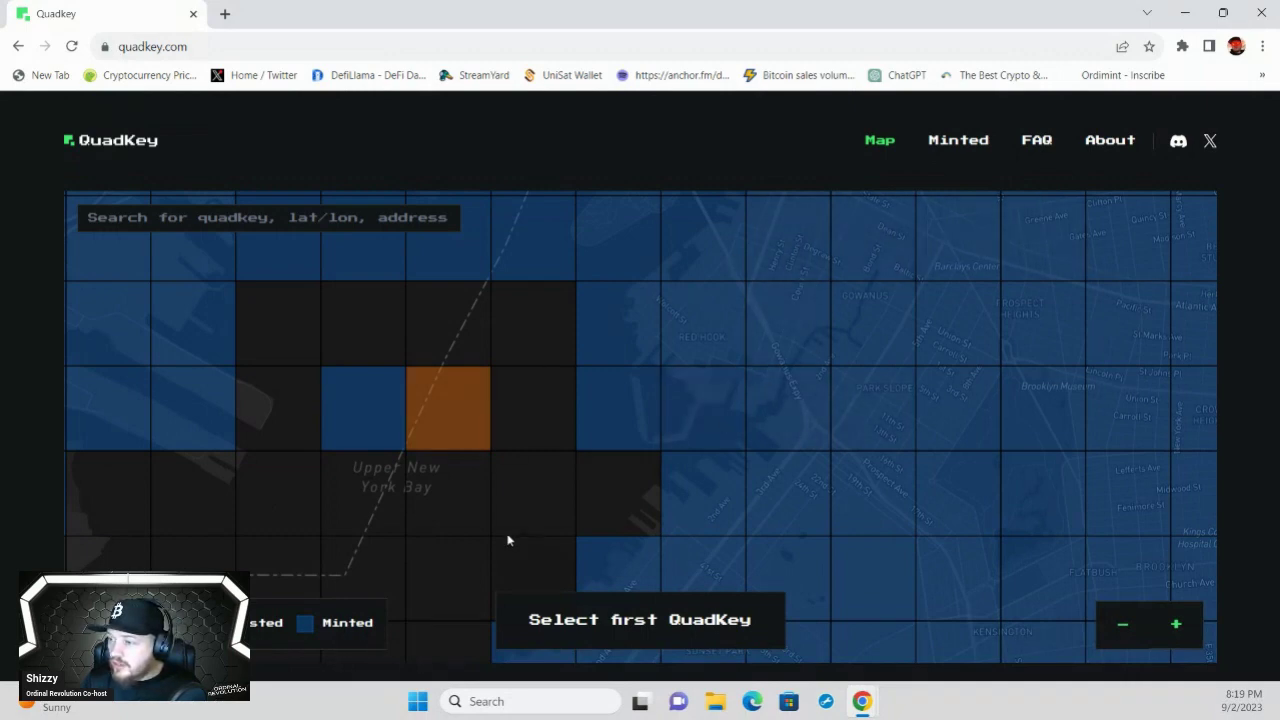
Compare the QuadKey coverage across the wider New York area, including Bayonne and Jersey City
scroll(606, 405, "down", 2)
scroll(606, 417, "down", 3)
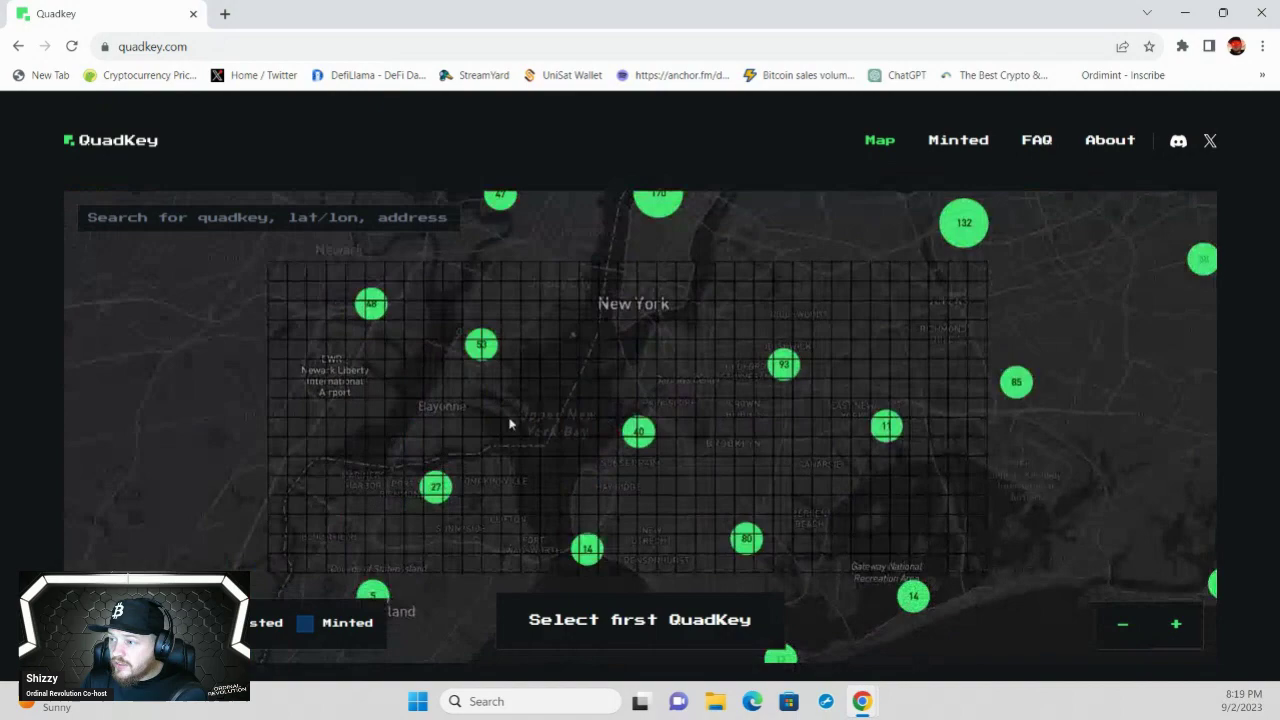
scroll(600, 420, "up", 1)
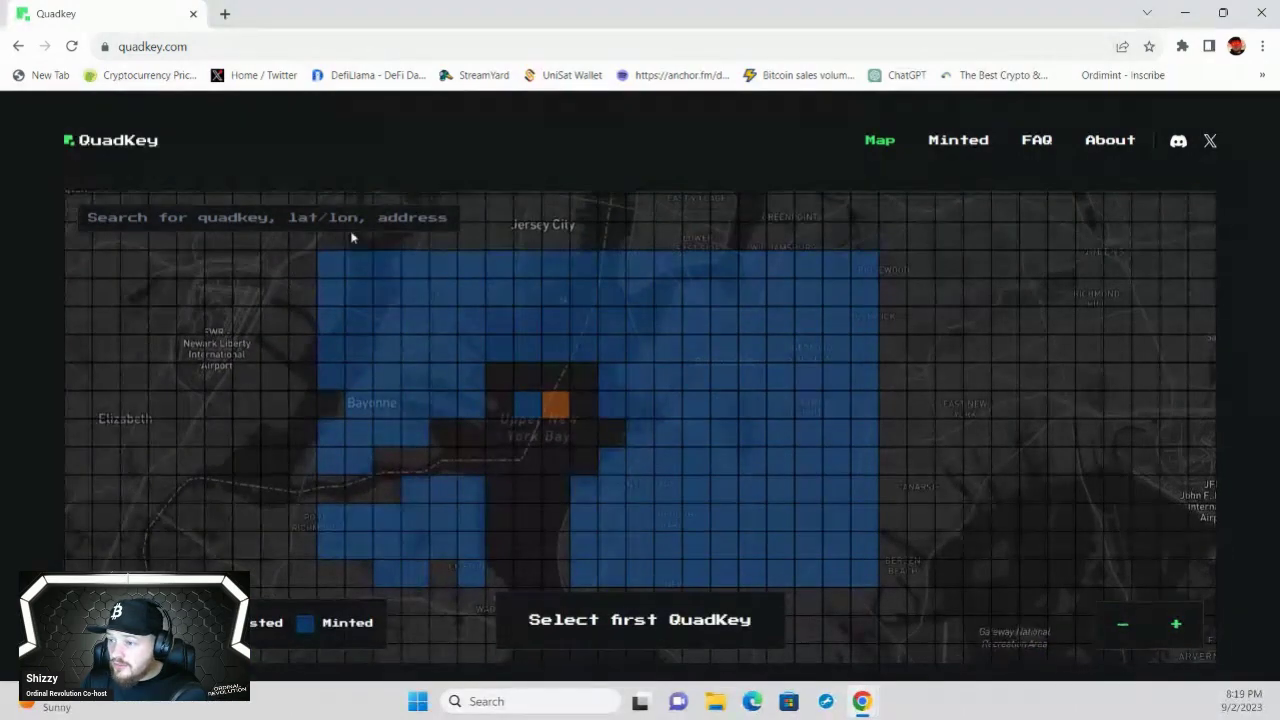
scroll(549, 469, "up", 1)
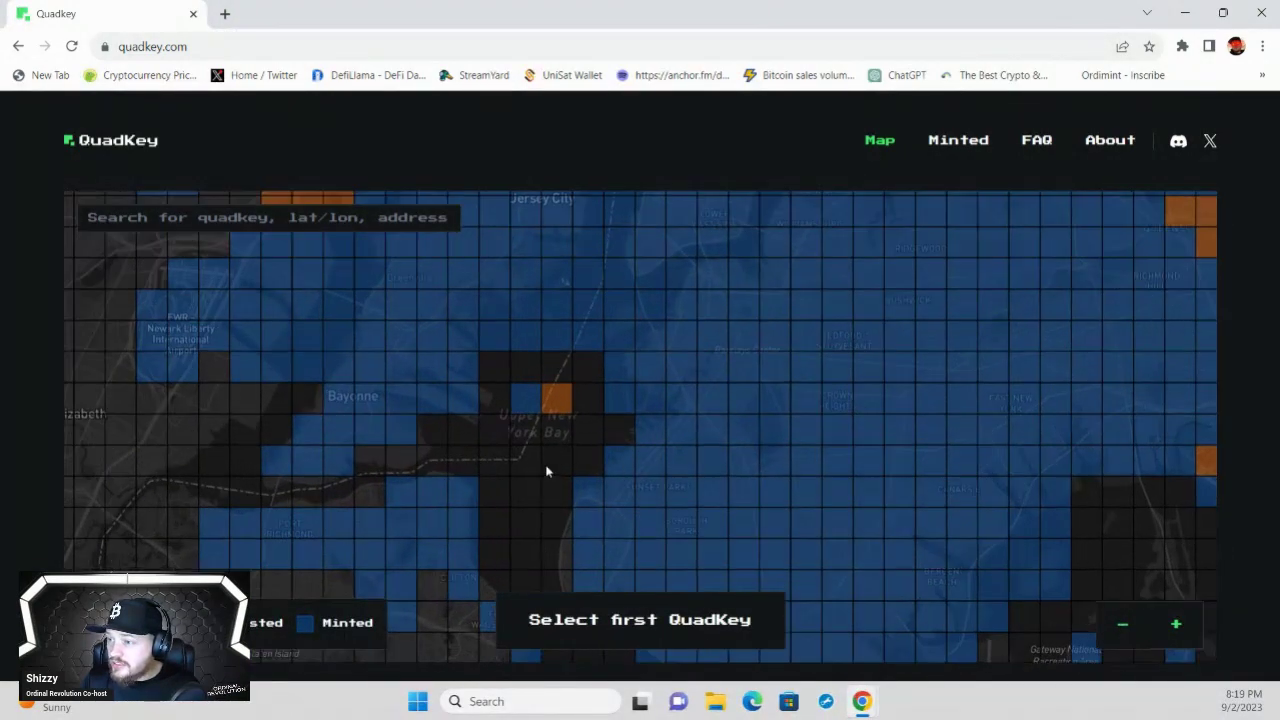
scroll(560, 400, "down", 2)
scroll(565, 385, "up", 2)
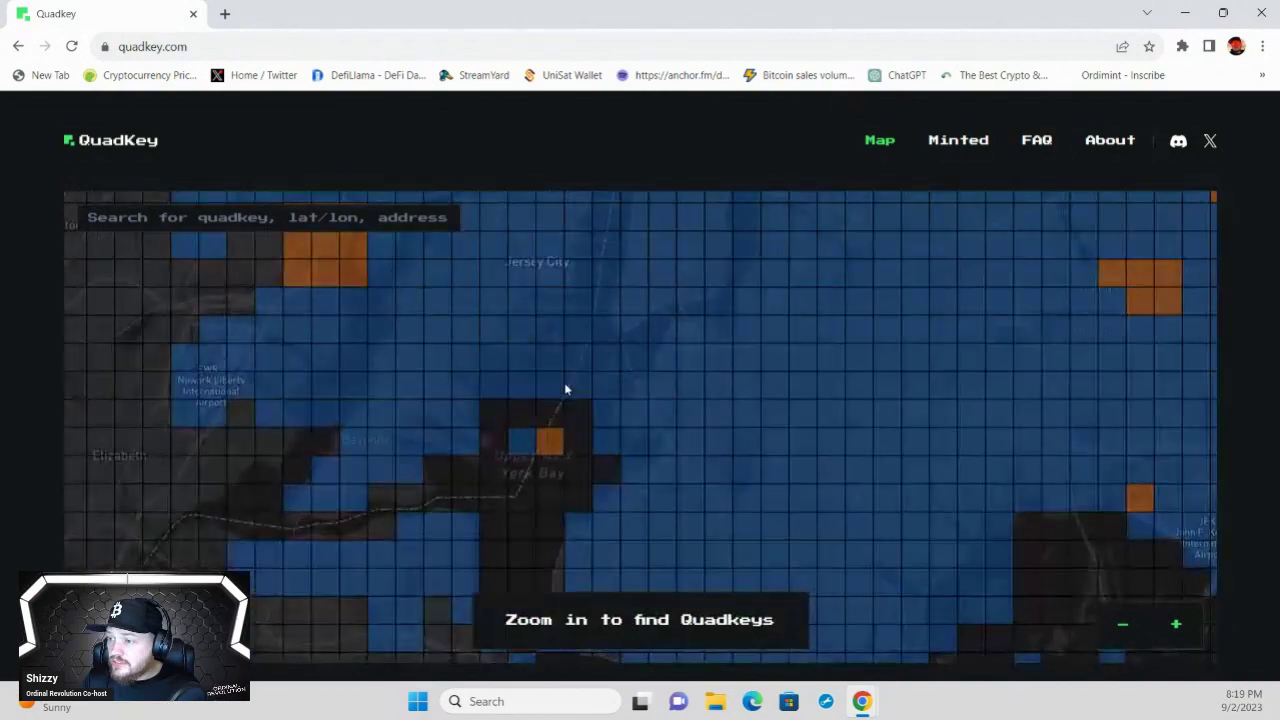
Select the unminted QuadKey square directly east of Teterboro Airport in New Jersey
left_click_drag(476, 426, 574, 529)
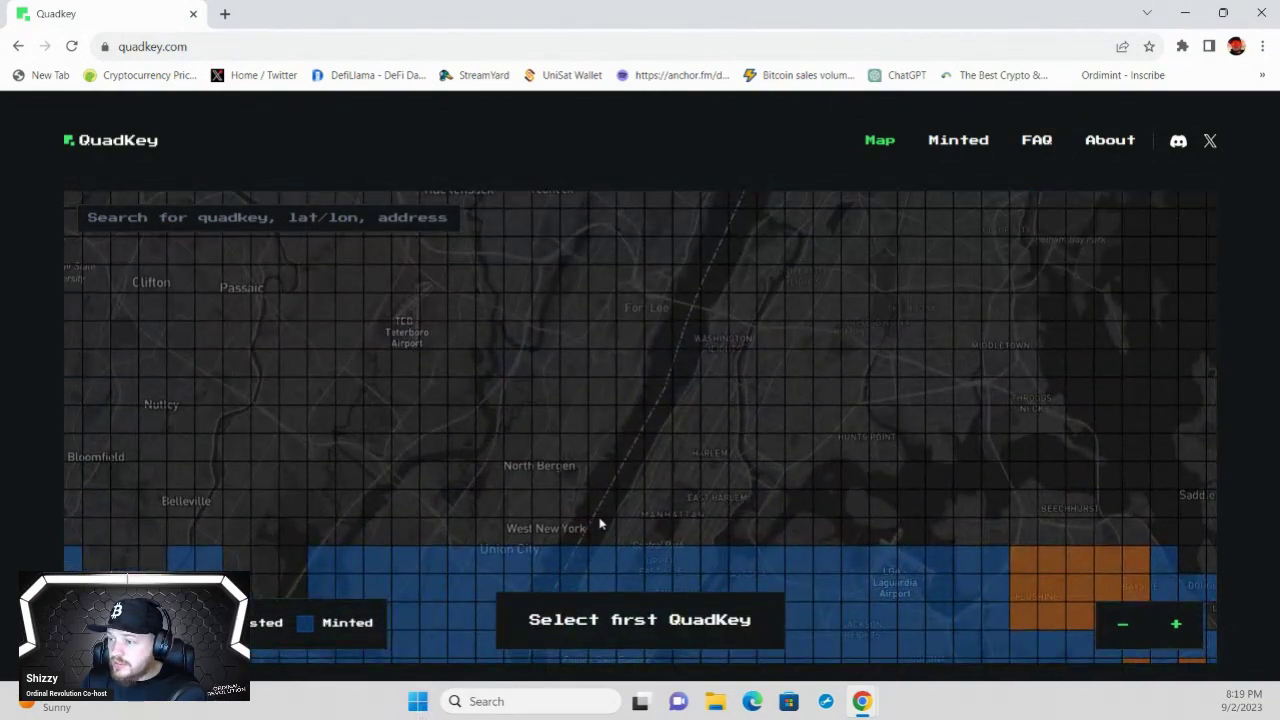
scroll(600, 524, "up", 5)
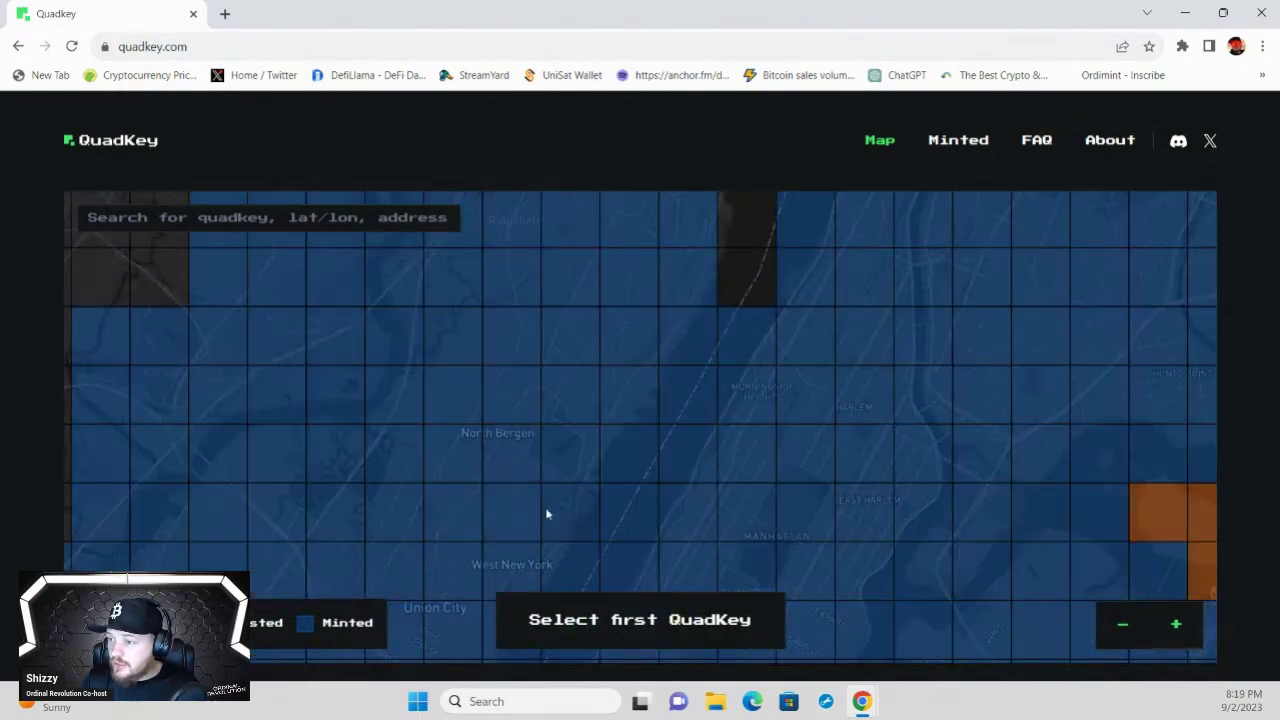
scroll(606, 500, "down", 1)
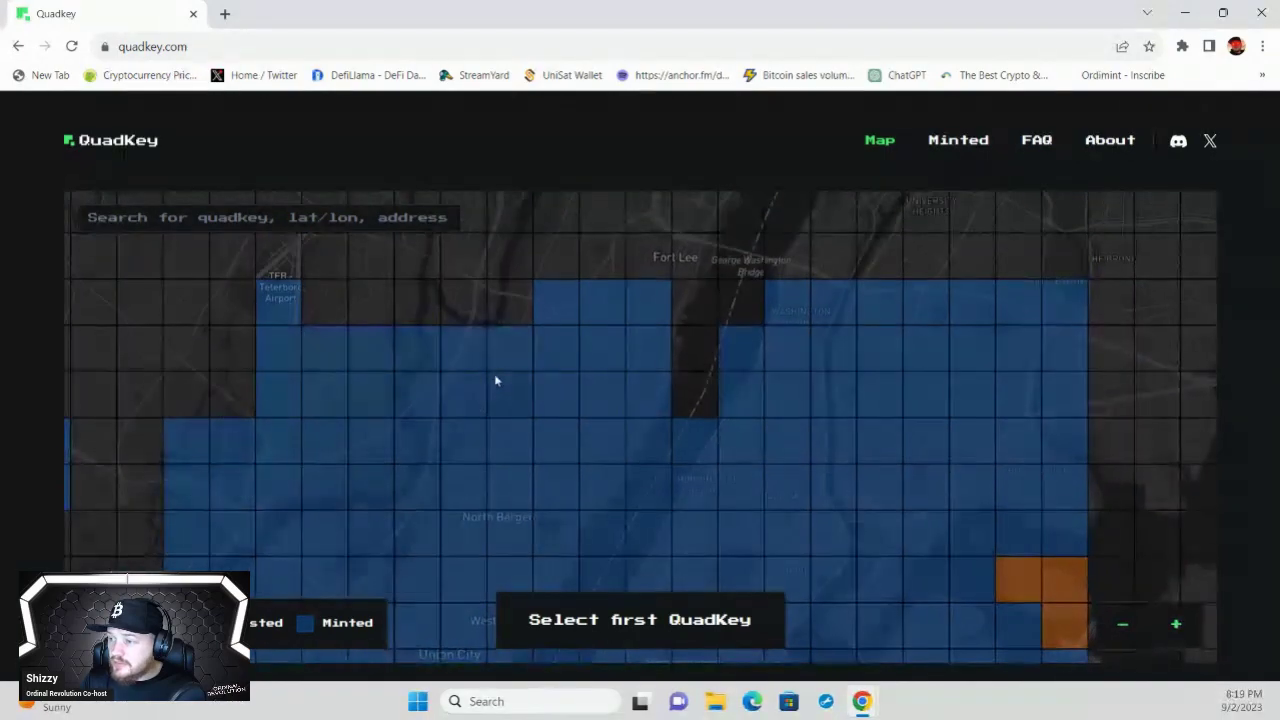
left_click_drag(495, 380, 494, 557)
left_click_drag(394, 477, 560, 403)
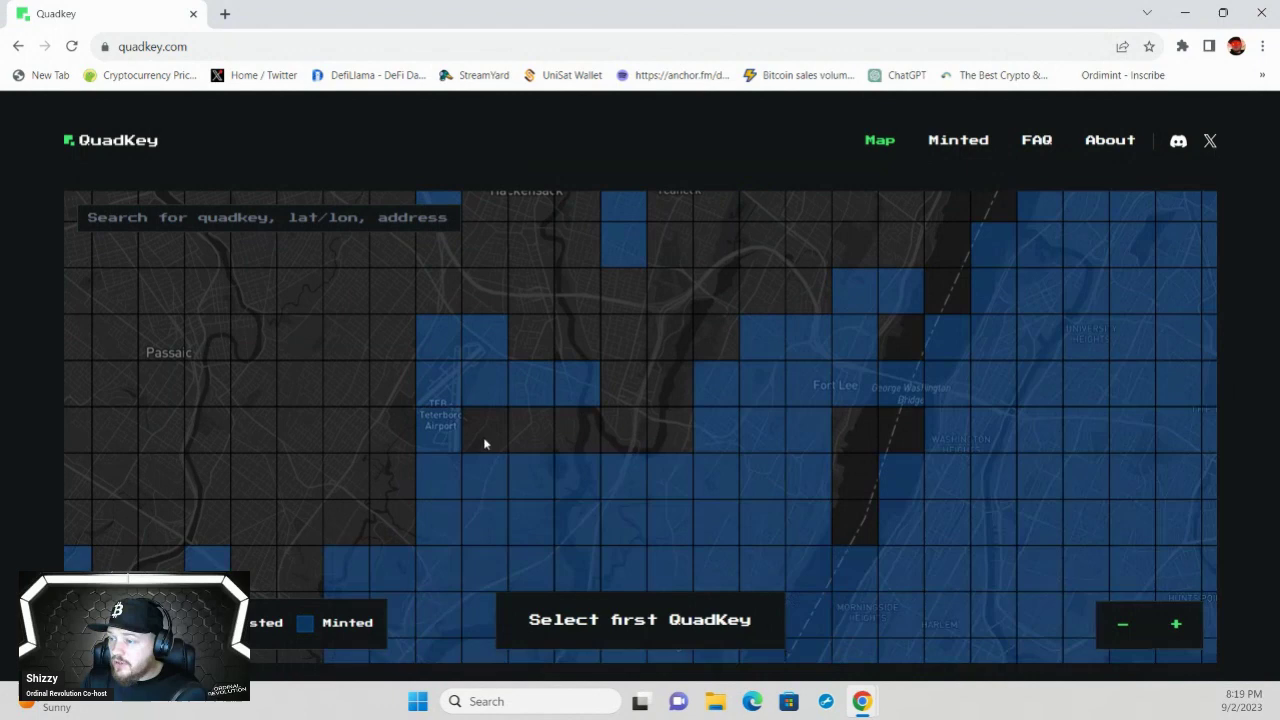
left_click(490, 437)
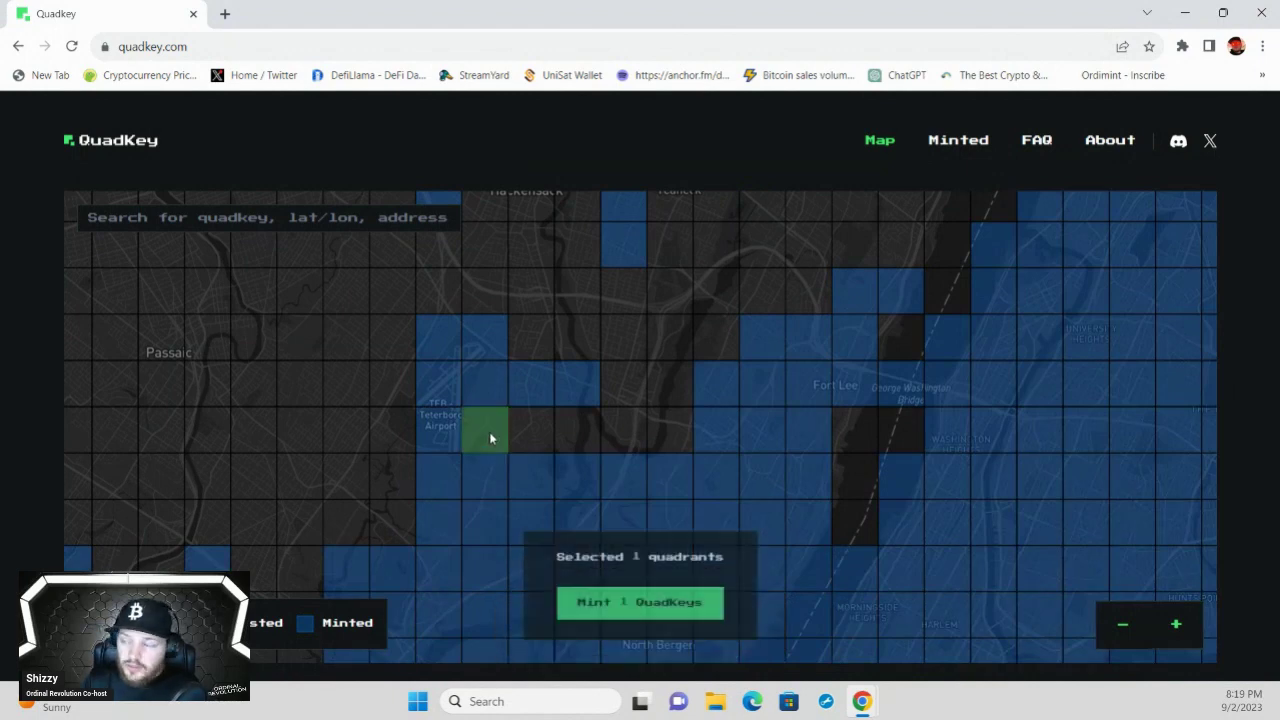
Start minting the selected QuadKey and choose the Fast inscription fee
left_click(648, 614)
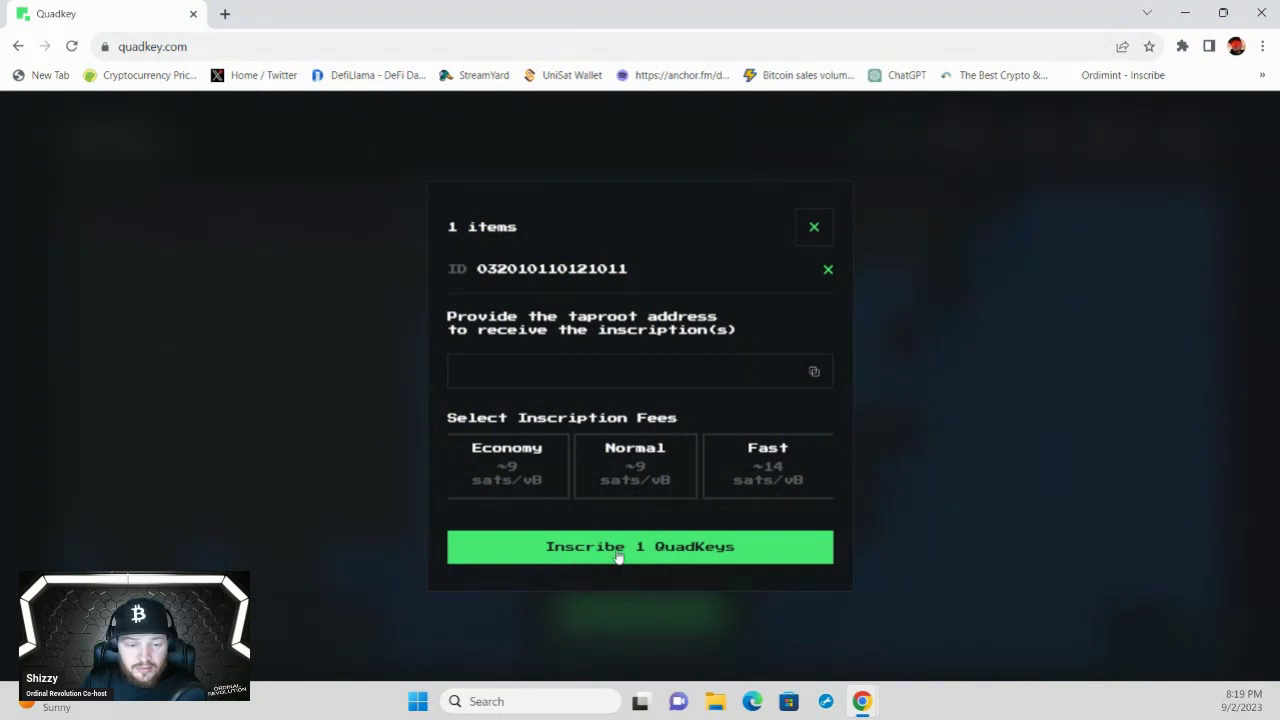
left_click(769, 464)
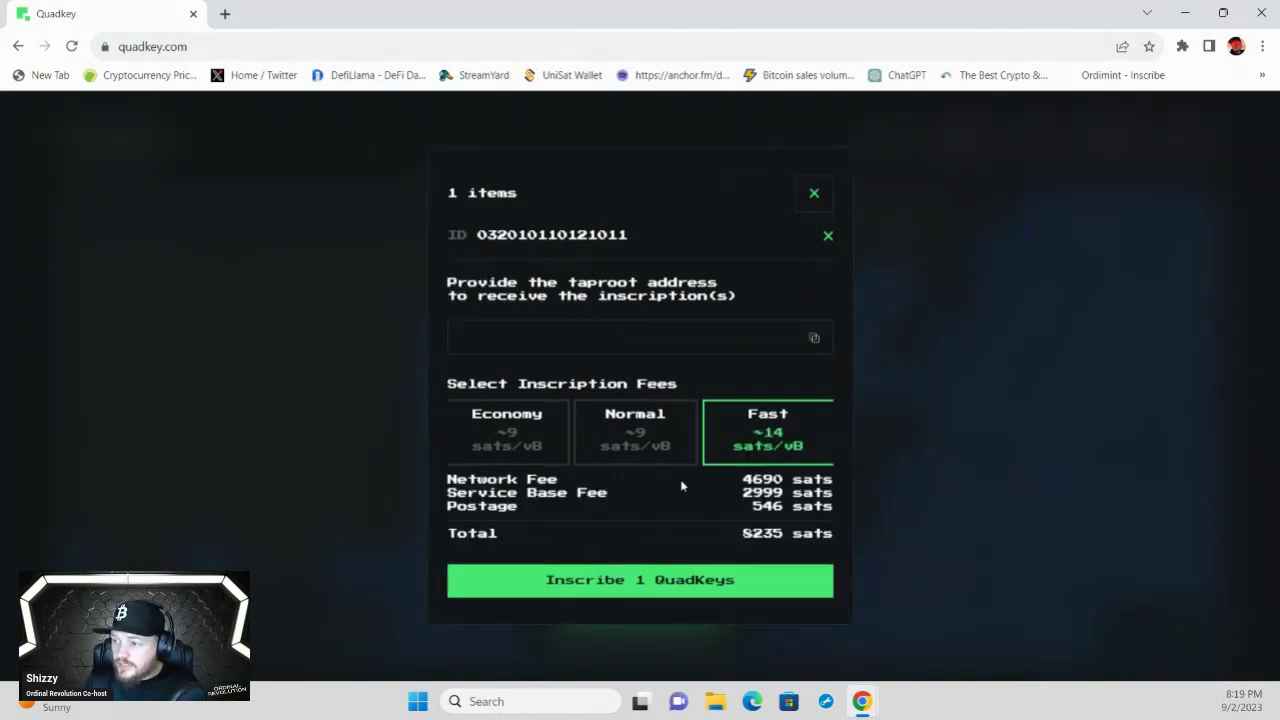
Copy the Account 1 address from UniSat Wallet as the receiving taproot address and submit the inscription of 1 QuadKey
left_click(1182, 46)
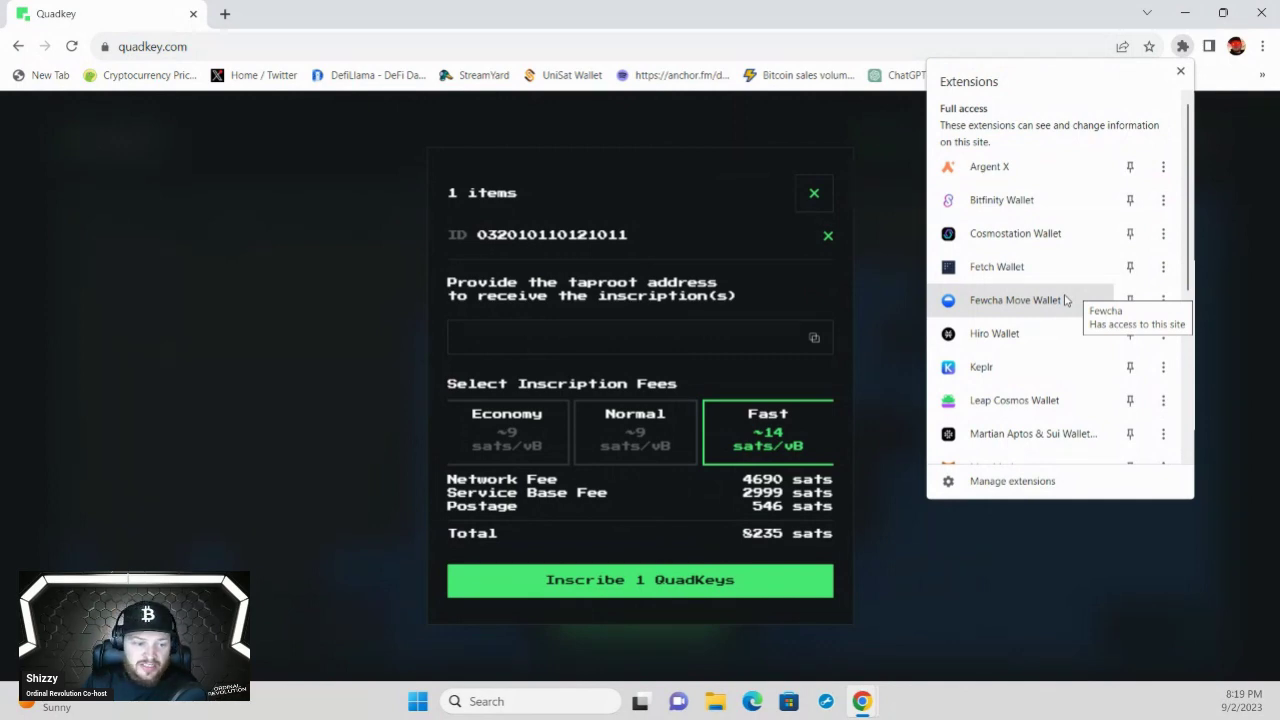
scroll(1046, 372, "down", 3)
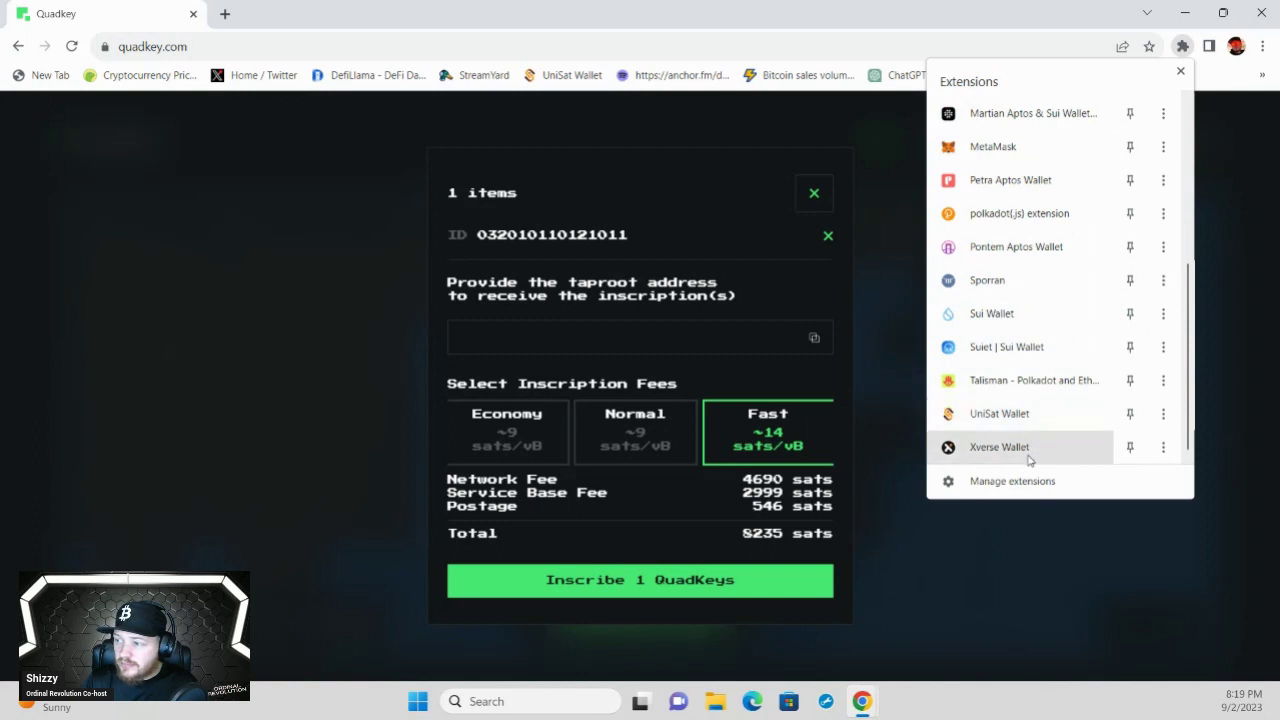
left_click(1028, 416)
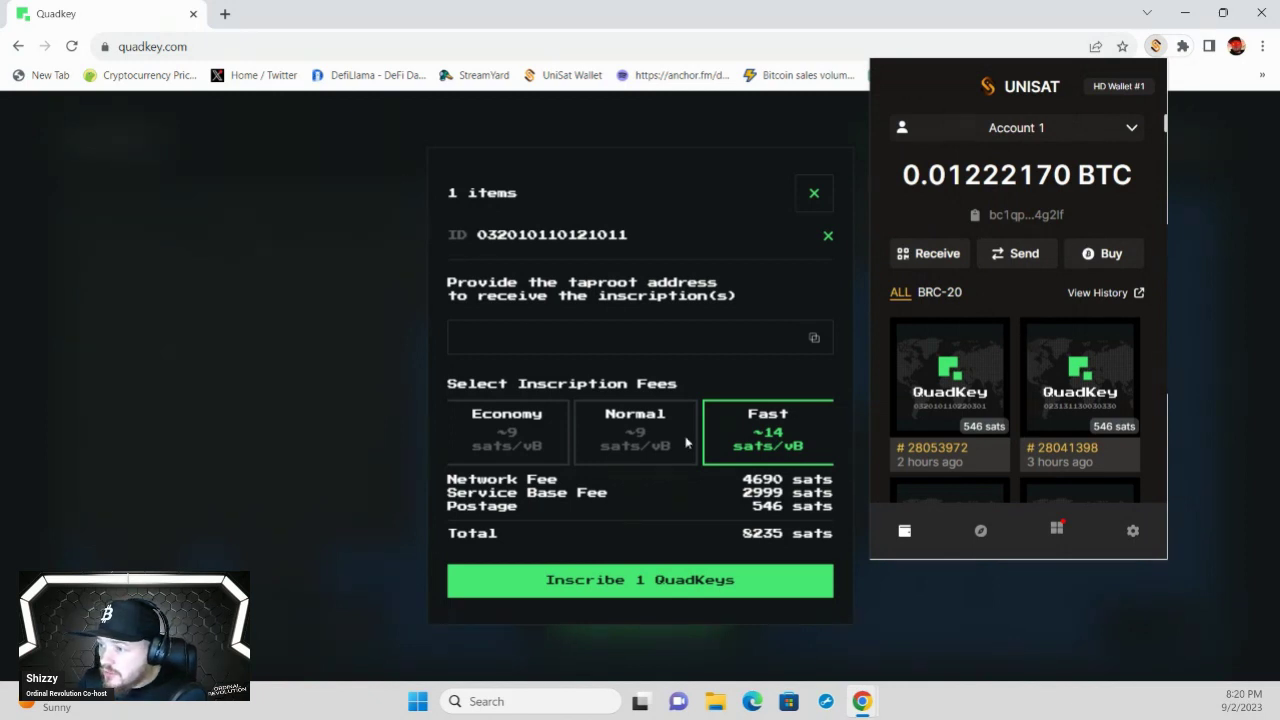
left_click(984, 218)
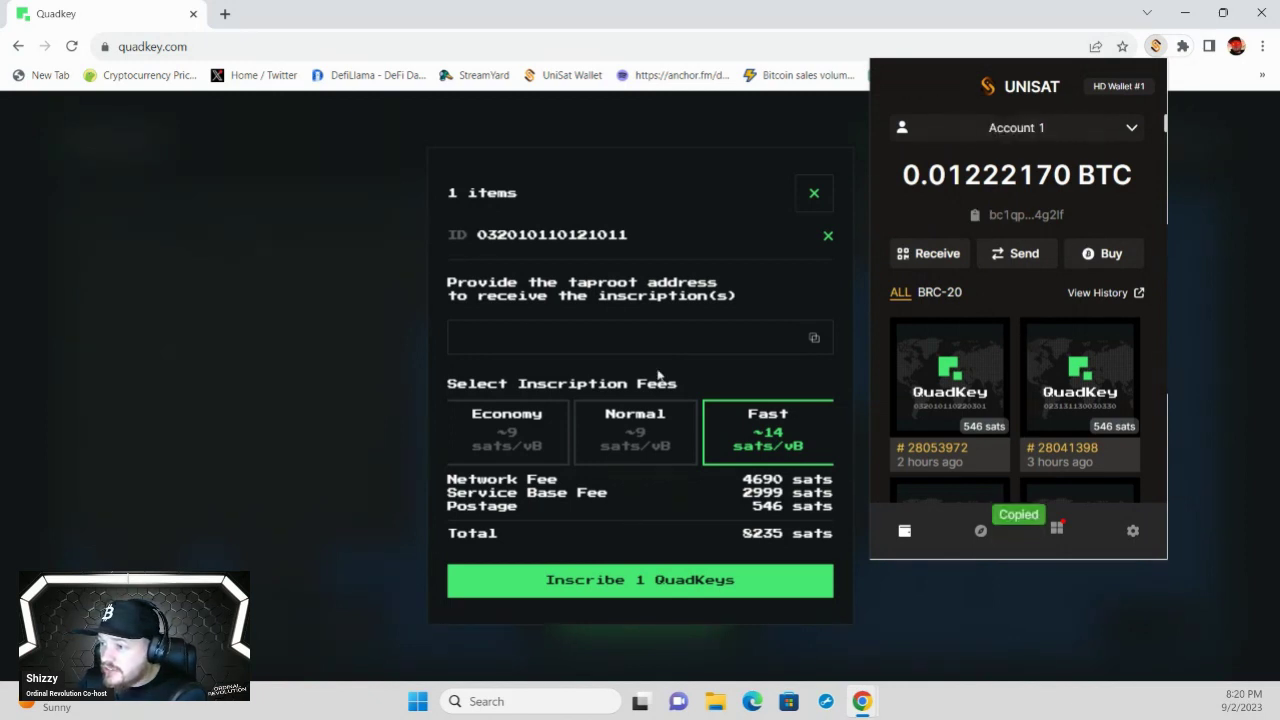
left_click(531, 340)
right_click(527, 340)
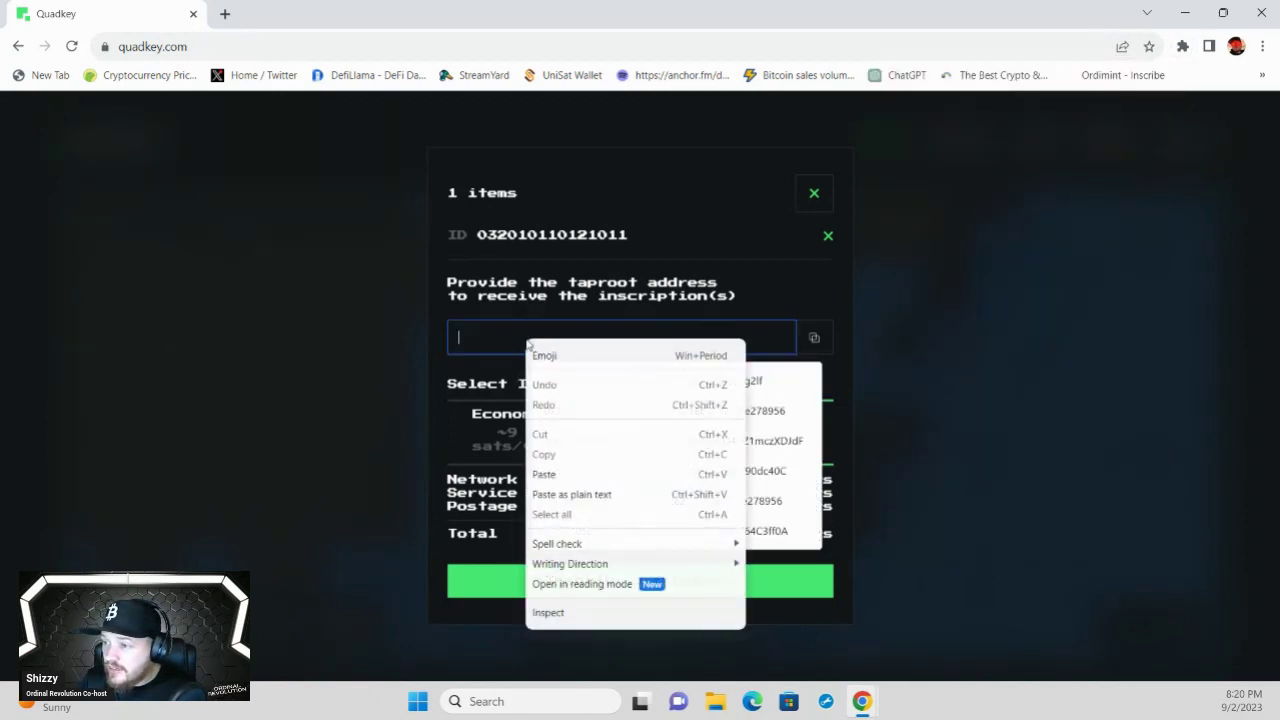
left_click(583, 474)
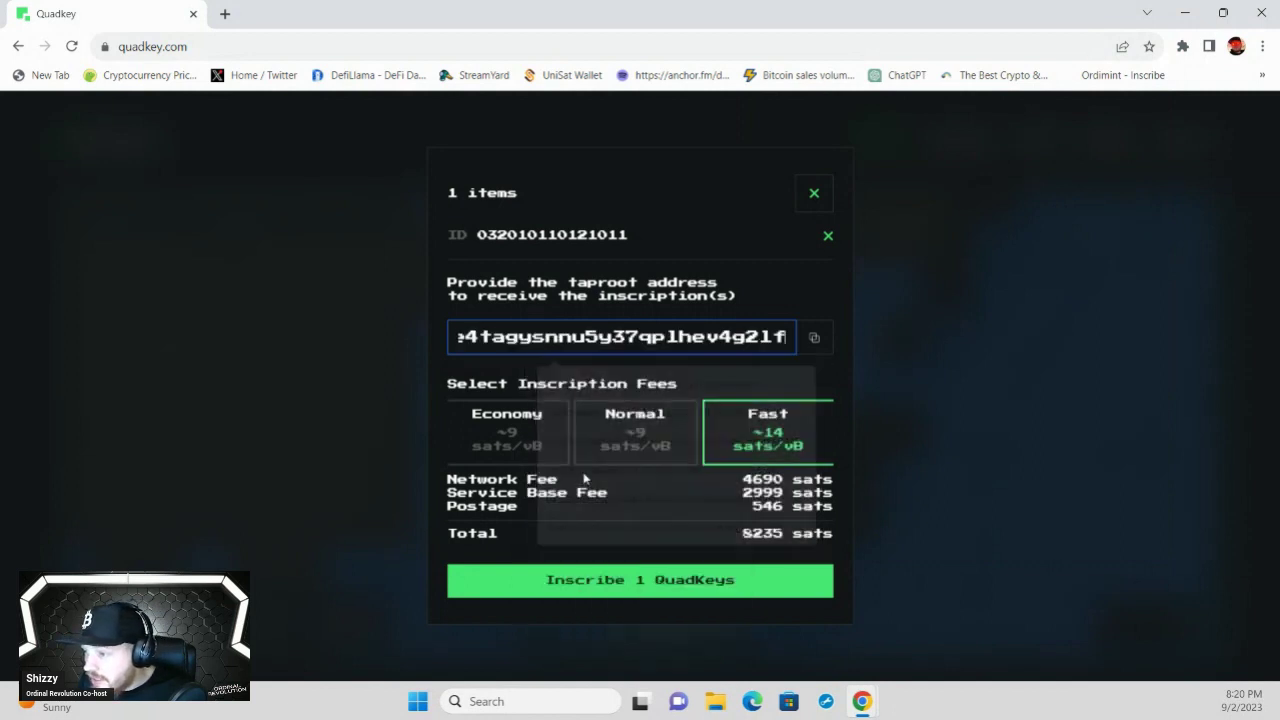
left_click(683, 586)
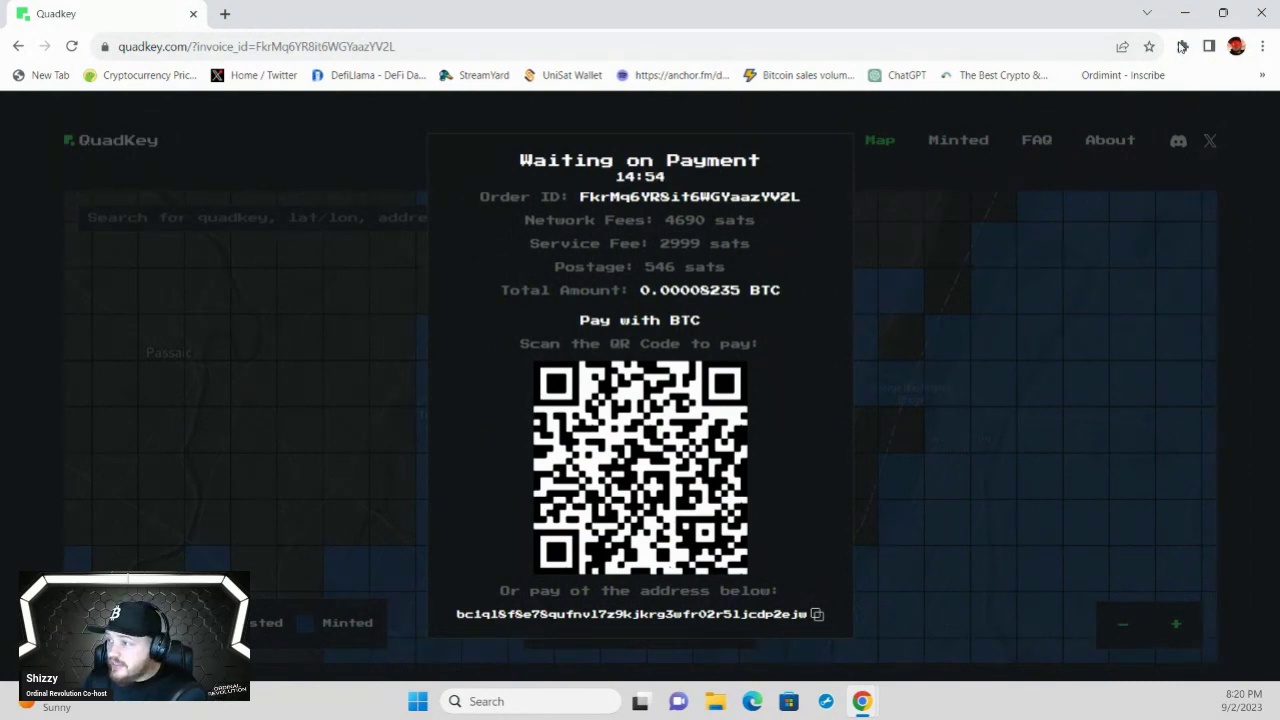
left_click(1182, 46)
scroll(1080, 380, "down", 3)
left_click(1088, 414)
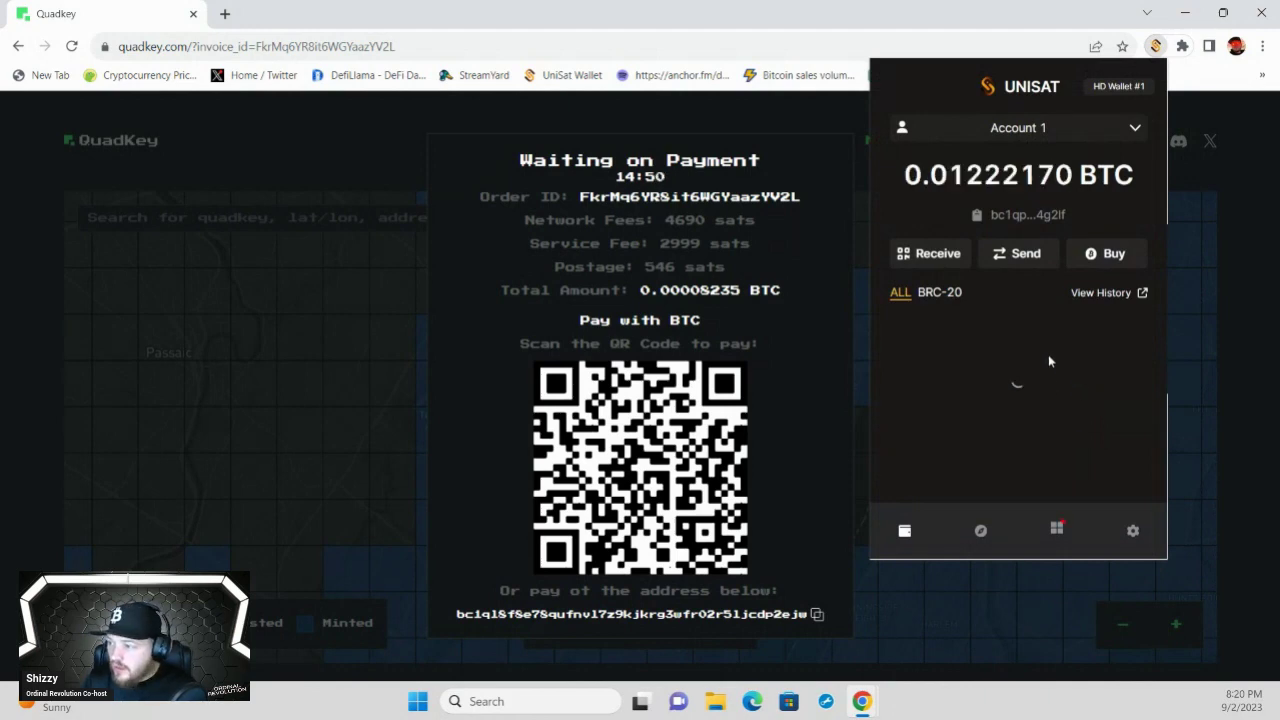
left_click(1022, 256)
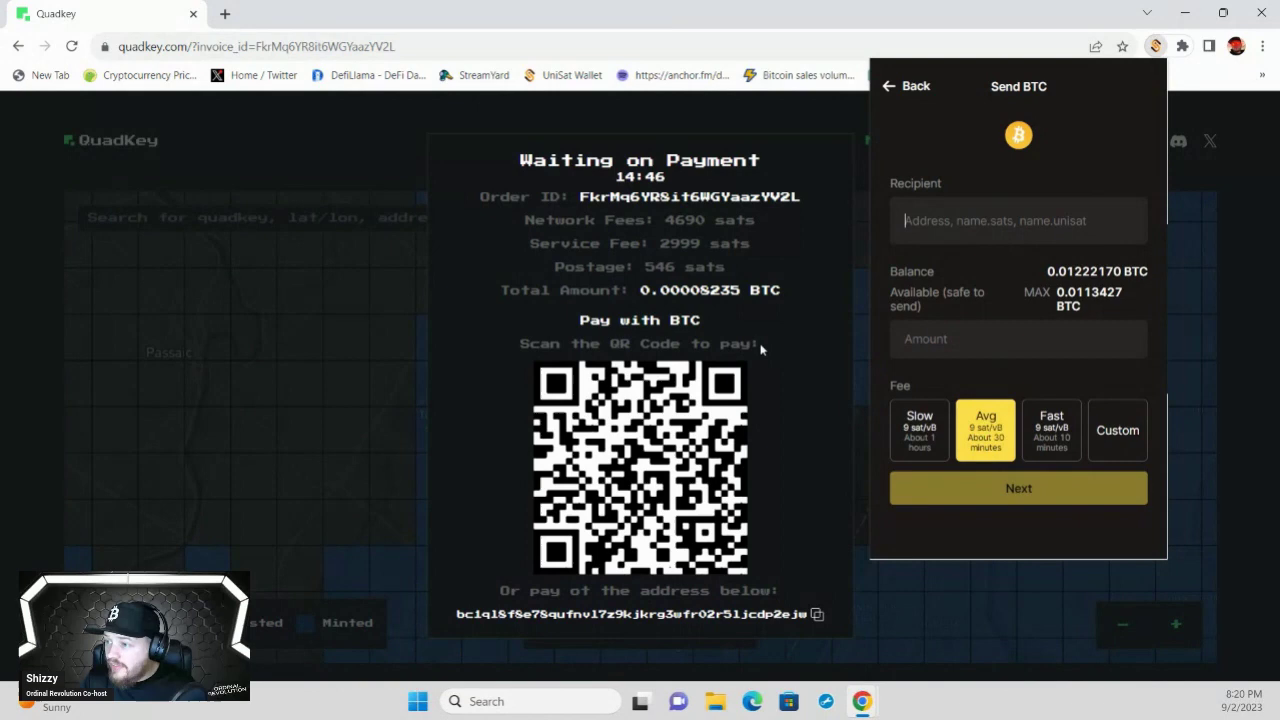
Copy the QuadKey order's payment address and enter it as the recipient of a BTC send in UniSat Wallet
left_click(817, 614)
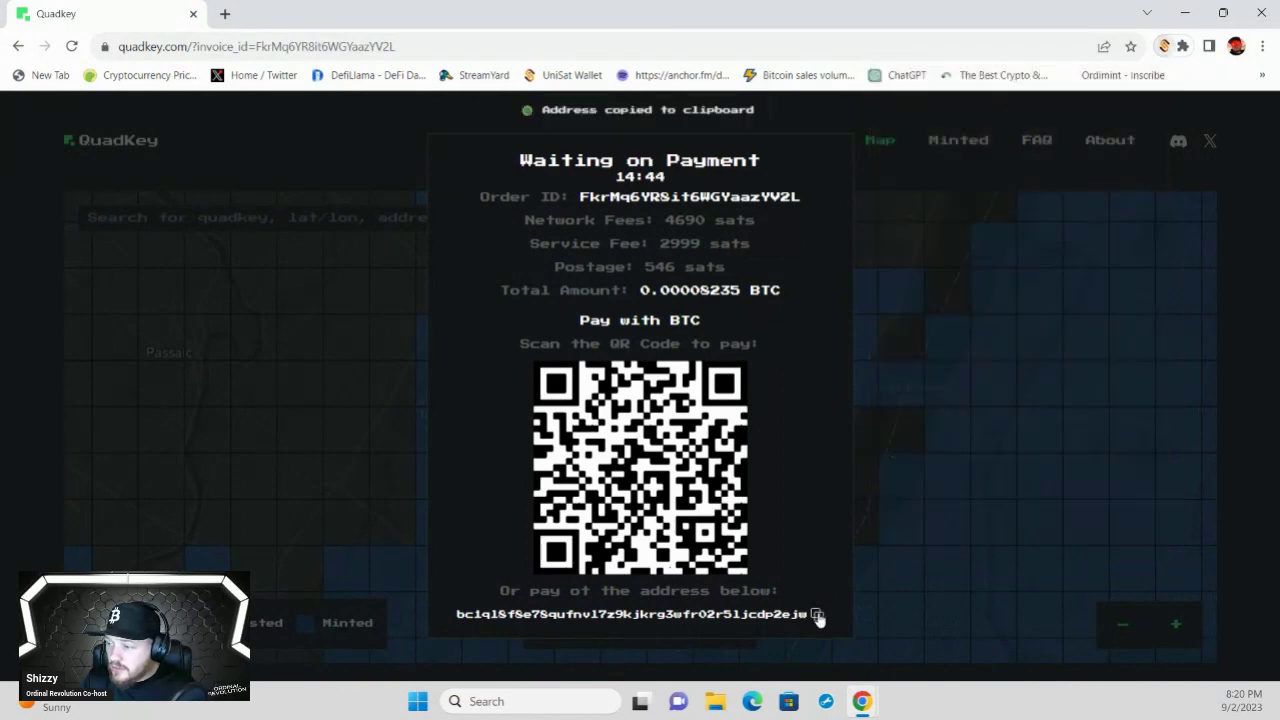
left_click(817, 614)
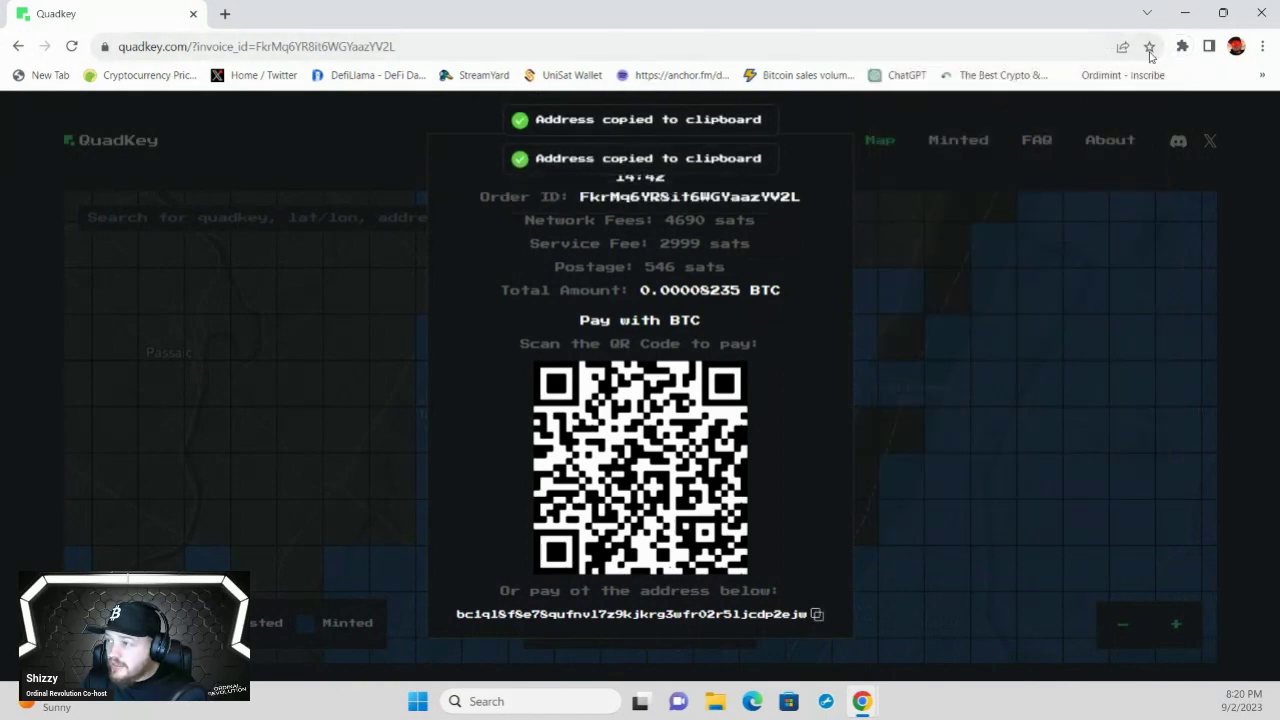
left_click(1182, 46)
scroll(1068, 445, "down", 5)
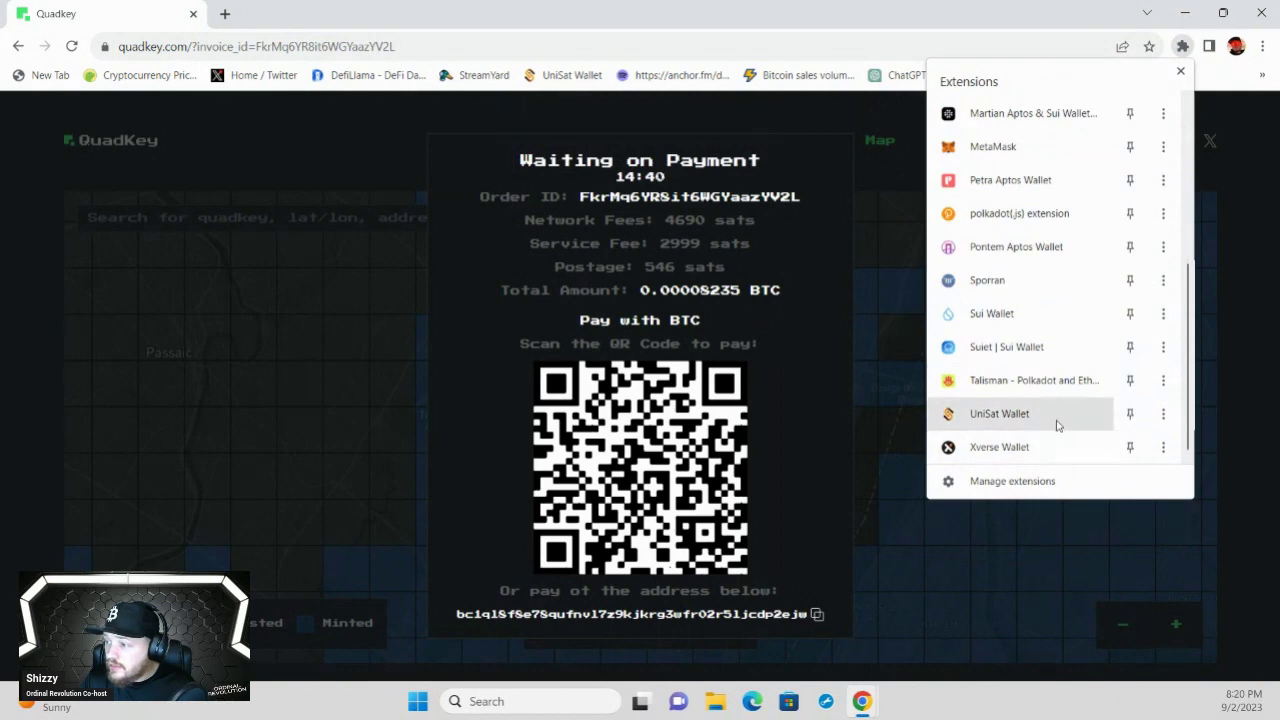
left_click(1052, 413)
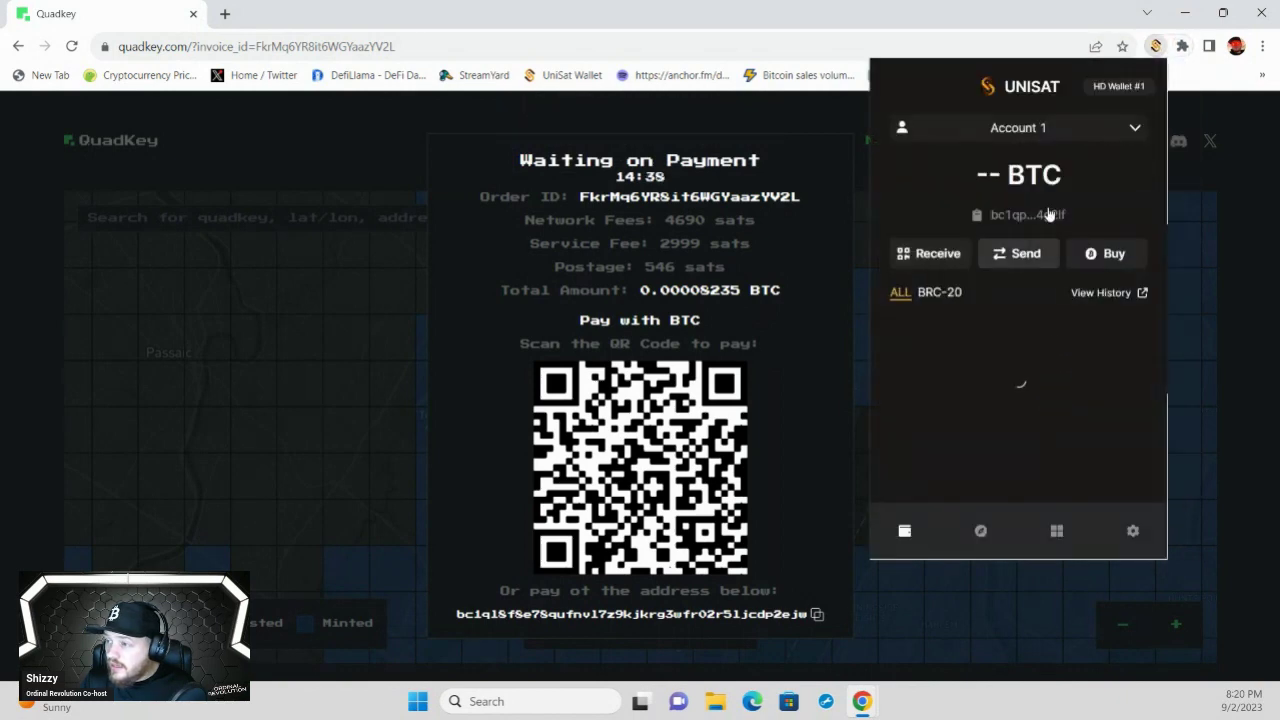
left_click(1014, 252)
left_click(924, 222)
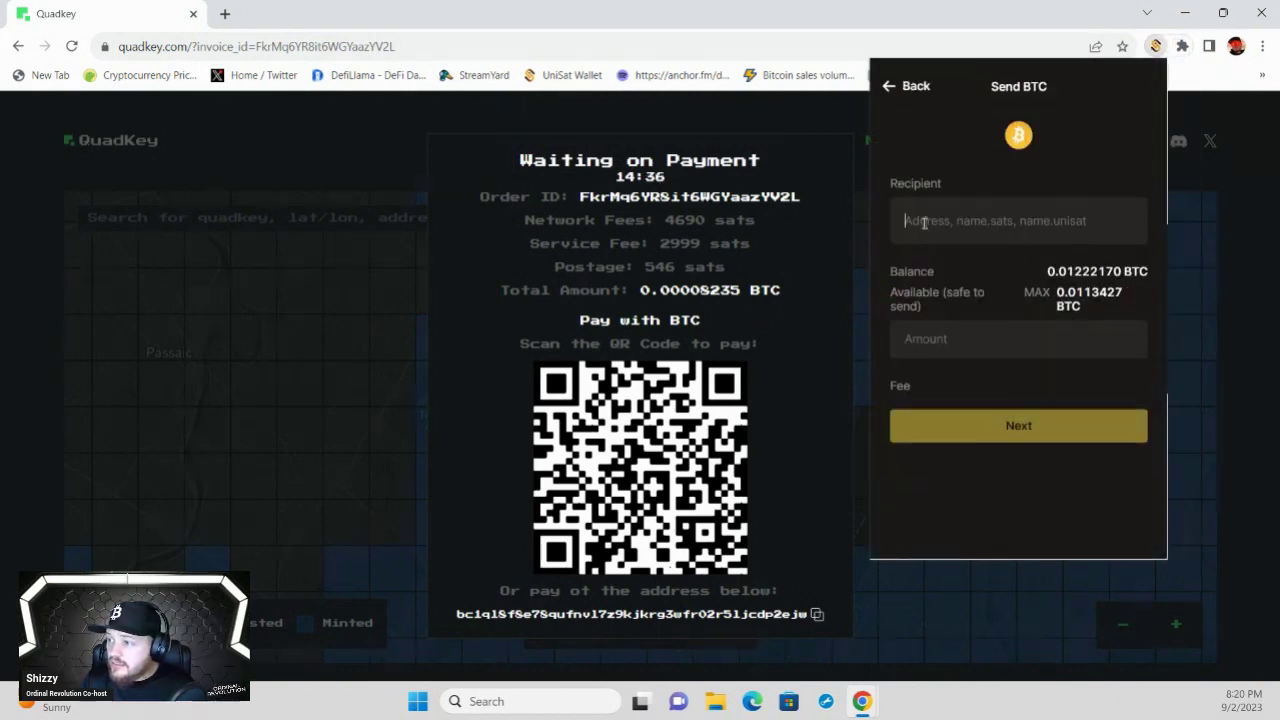
right_click(924, 222)
left_click(969, 354)
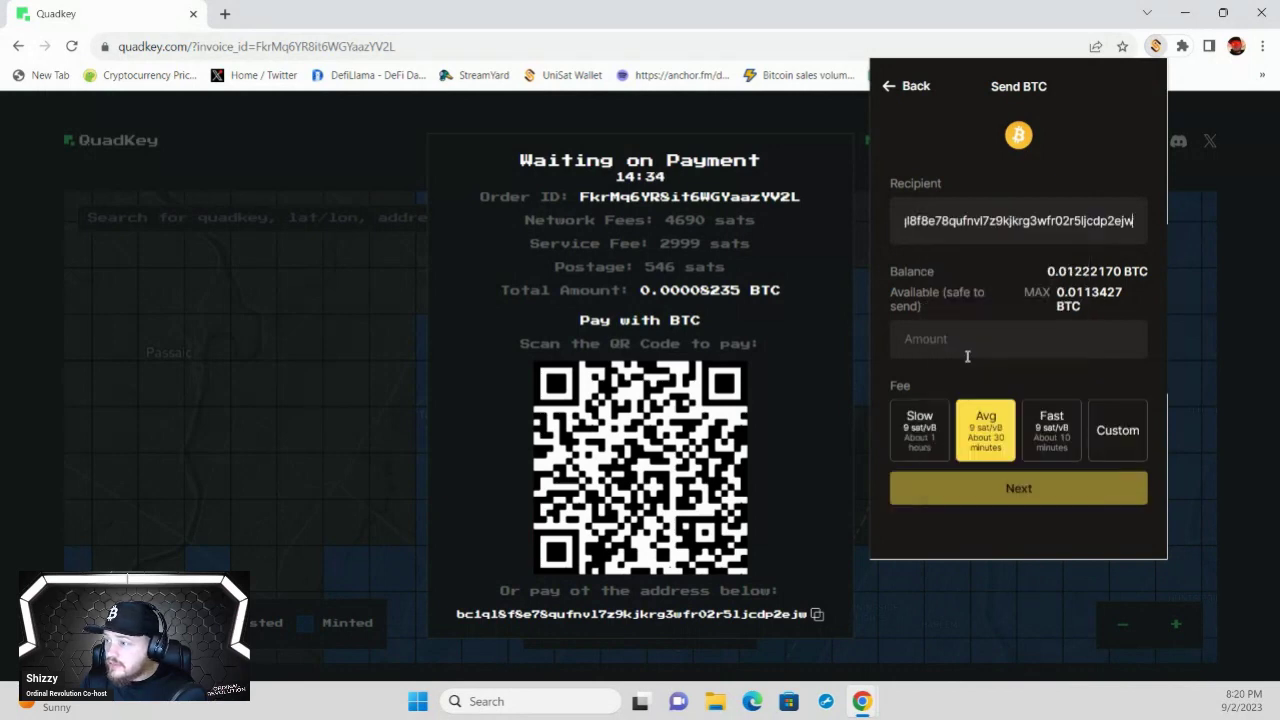
Set the send amount to 0.00008235 BTC with the Avg fee, sign and pay the transaction, and return to the map
left_click(958, 338)
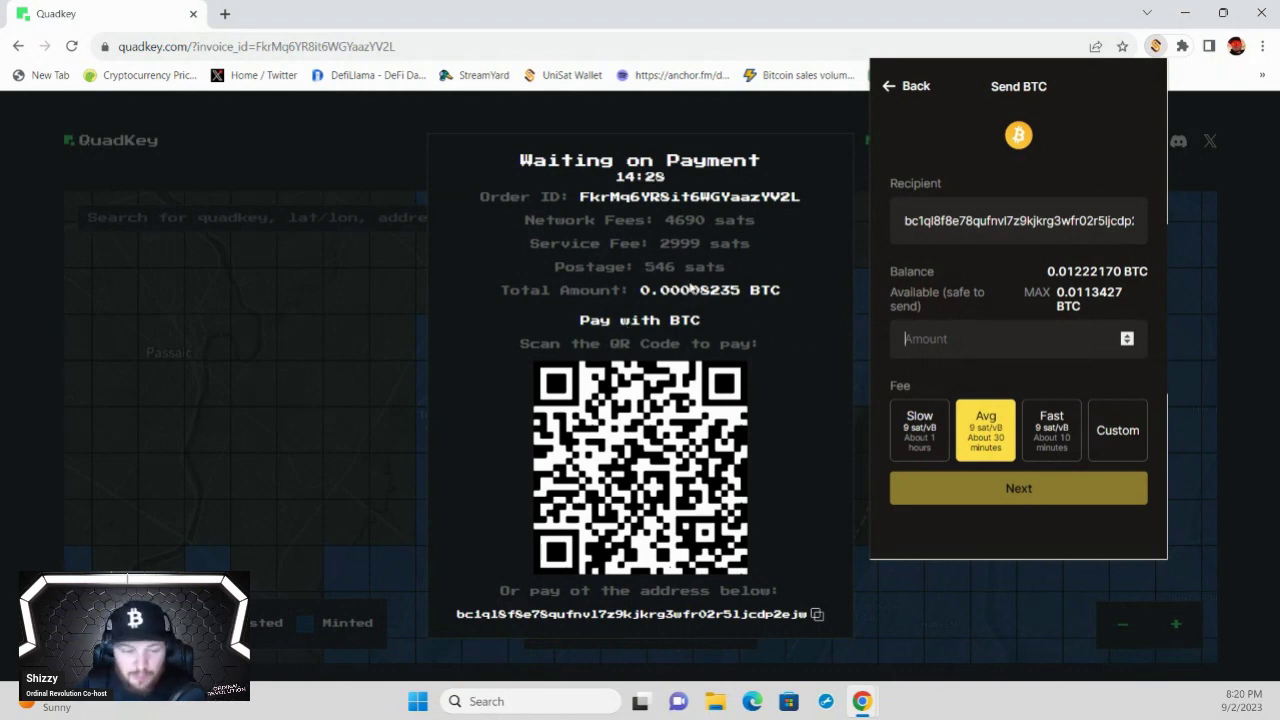
type(".000")
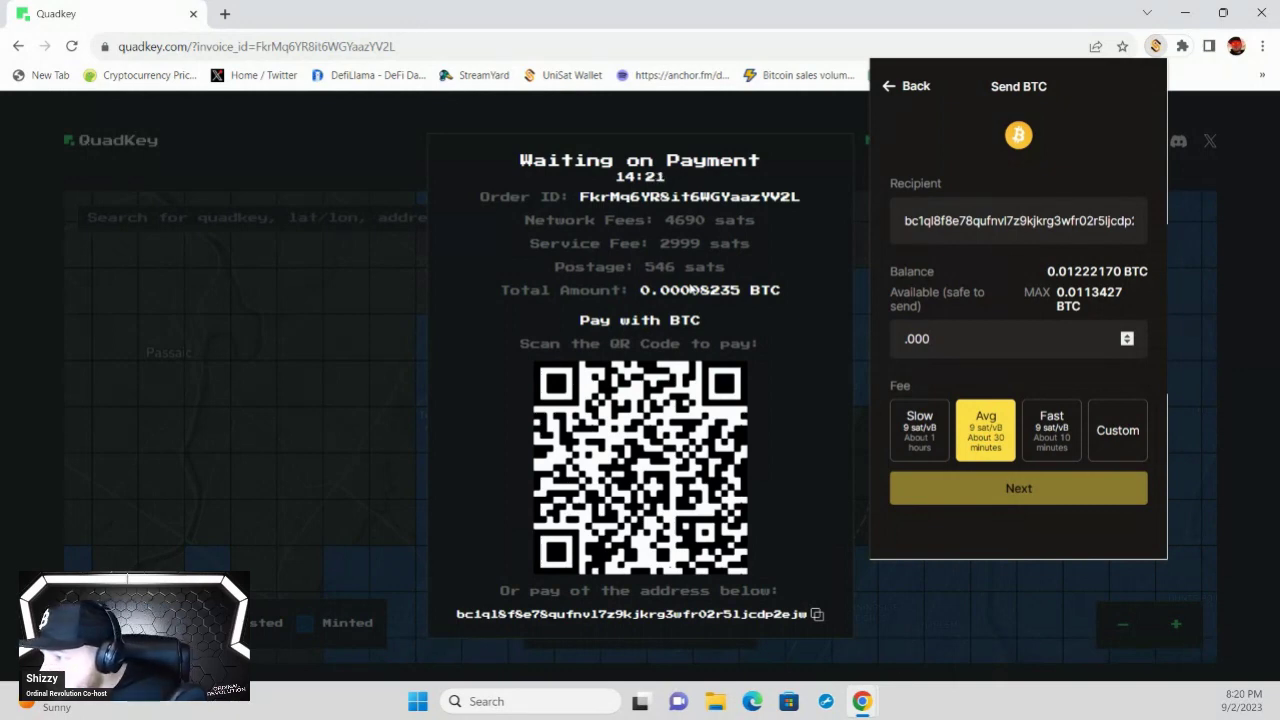
type("08235")
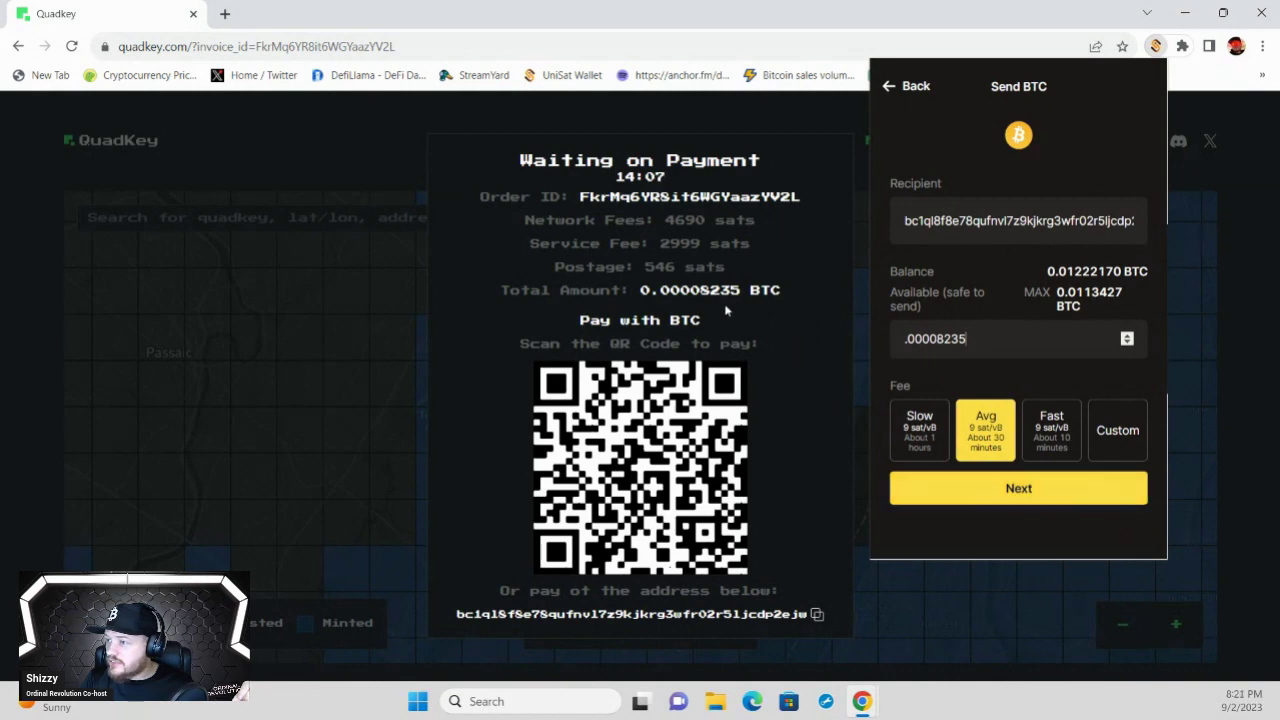
left_click(1034, 489)
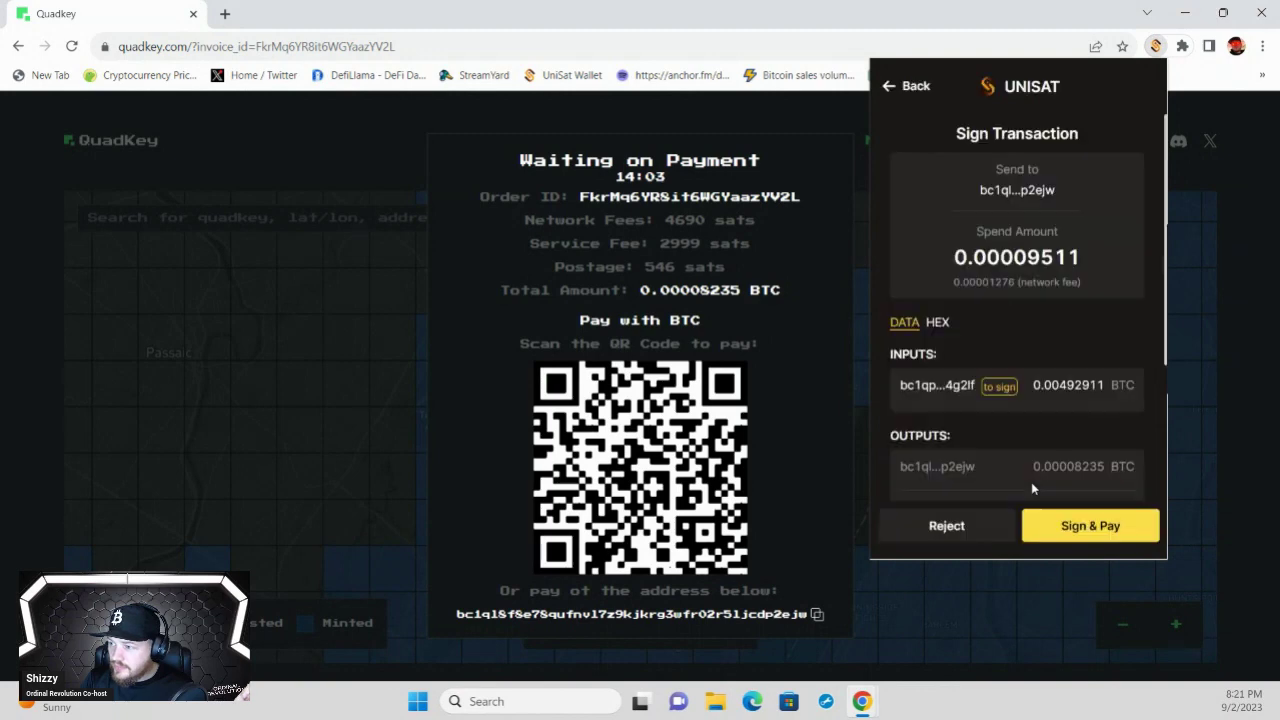
left_click(1093, 528)
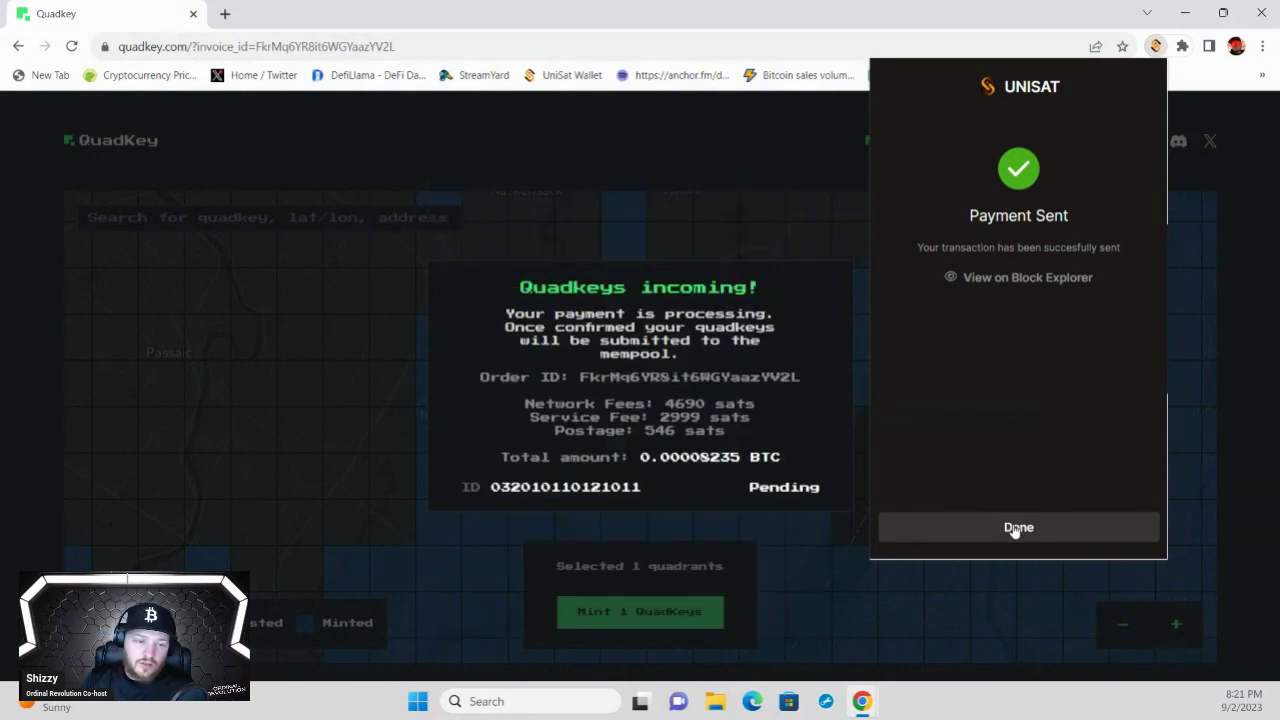
left_click(1018, 528)
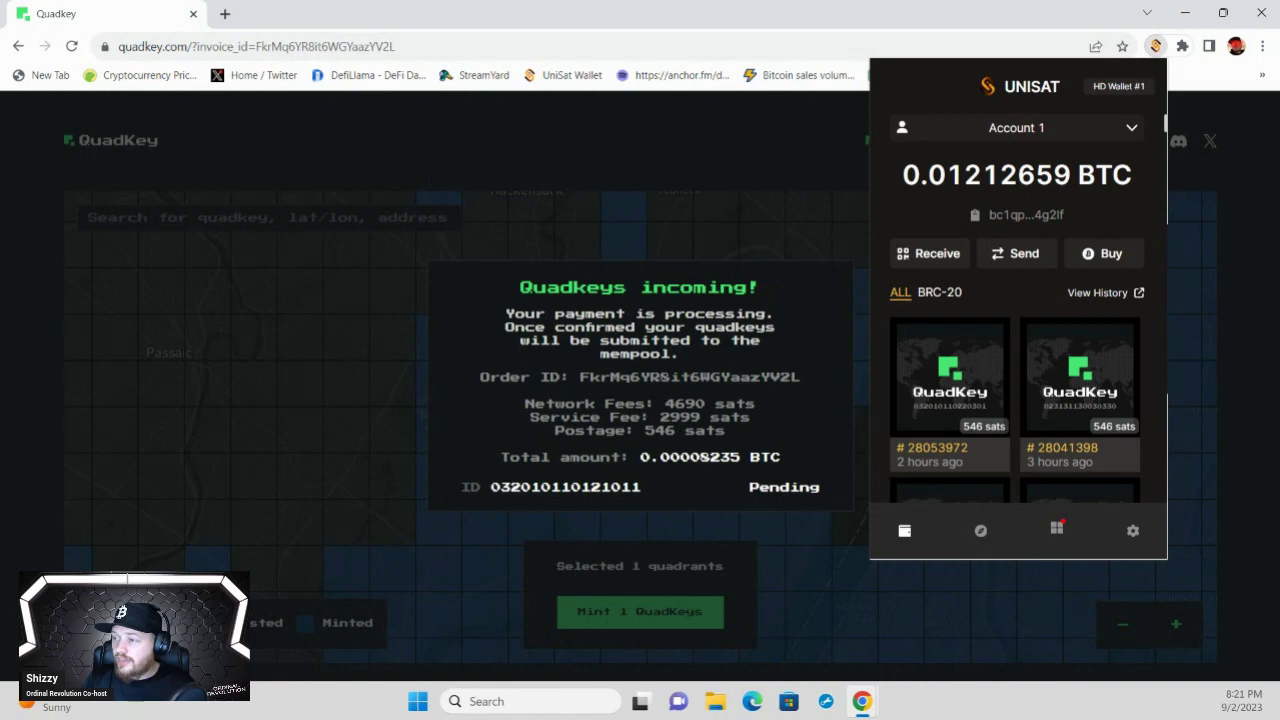
left_click(353, 339)
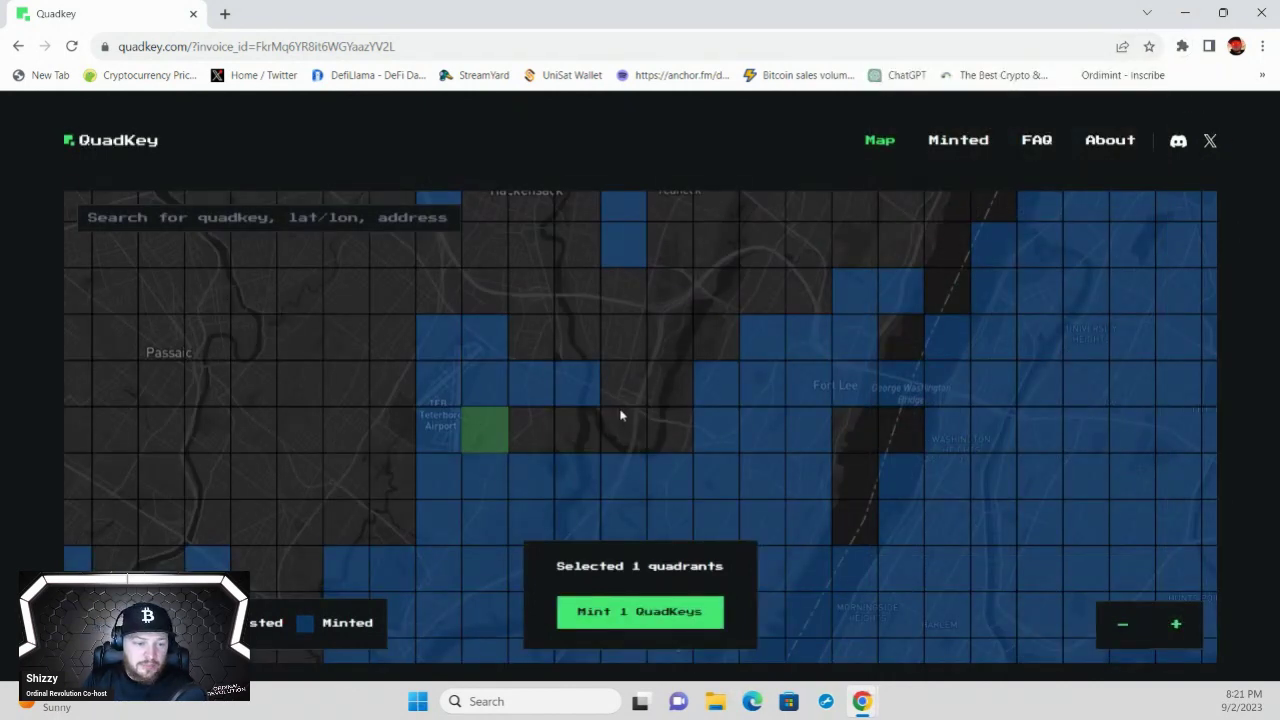
Look through the QuadKey inscriptions held in UniSat Wallet's Account 1
left_click(1182, 46)
scroll(1090, 410, "down", 4)
left_click(1078, 423)
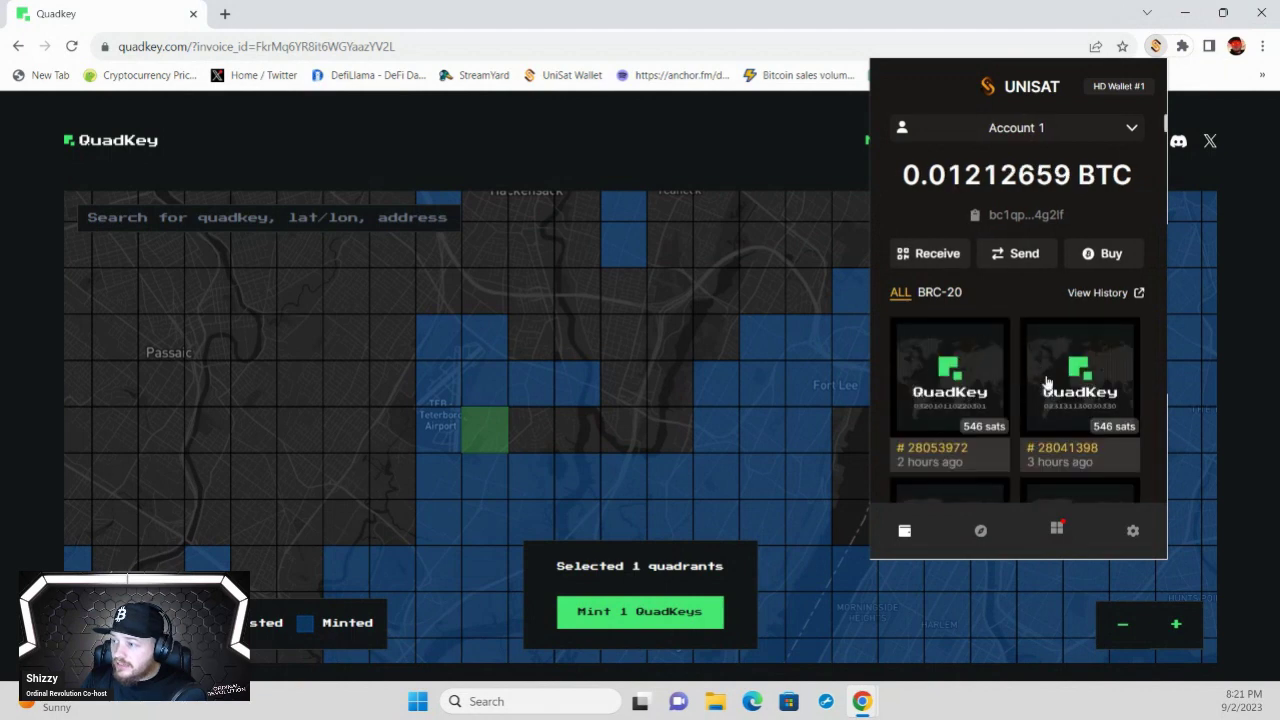
scroll(1040, 378, "down", 3)
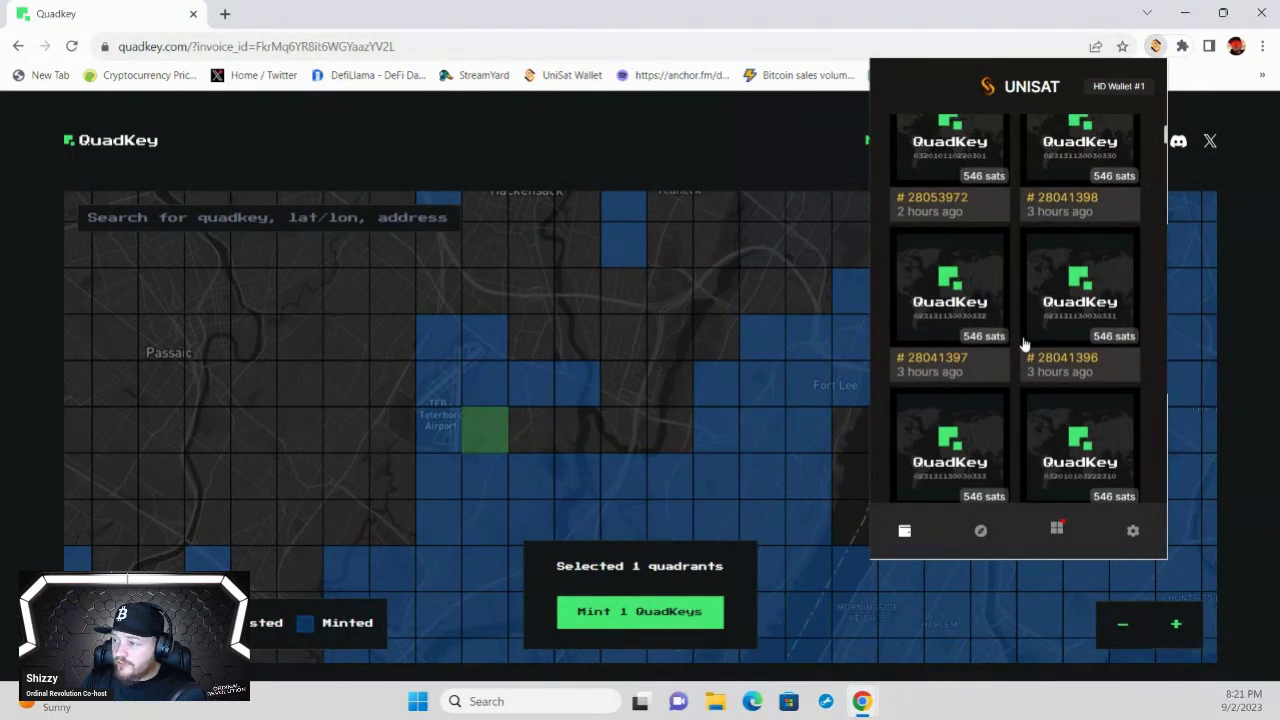
scroll(1025, 345, "up", 3)
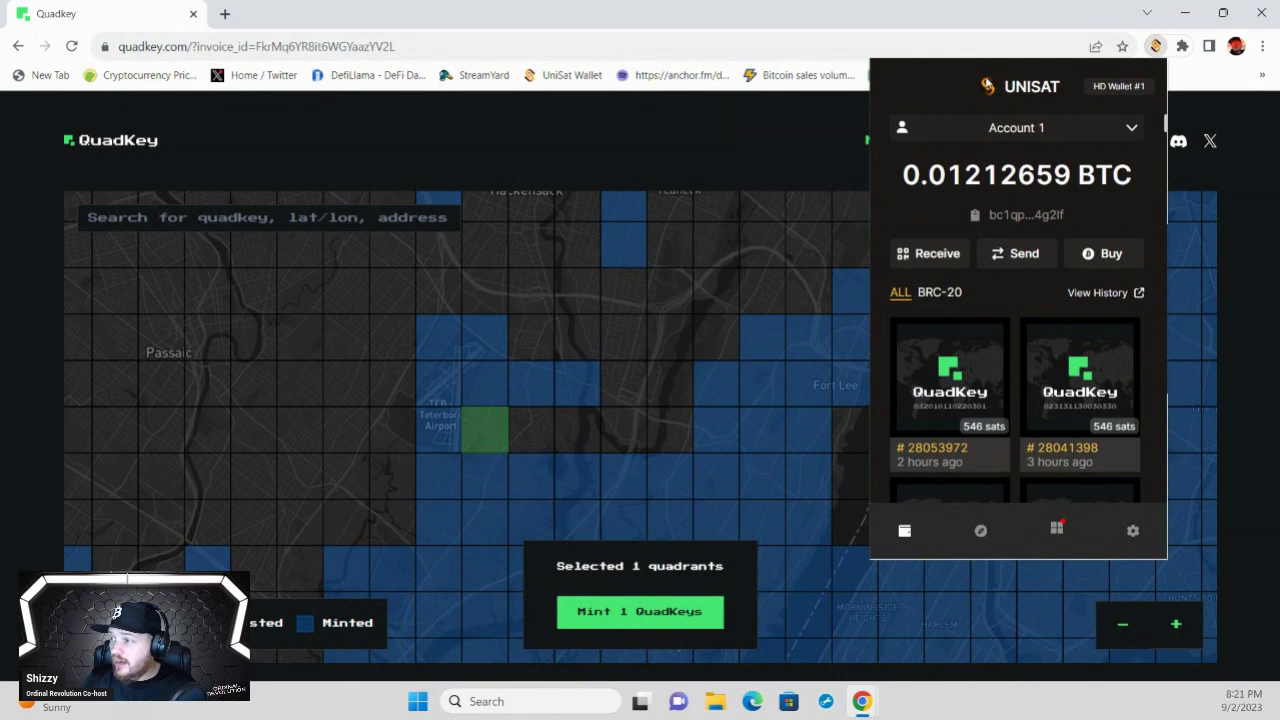
Examine the minted, listed and unminted QuadKey squares from Teterboro Airport across Manhattan to Queens and Great Neck
left_click(620, 302)
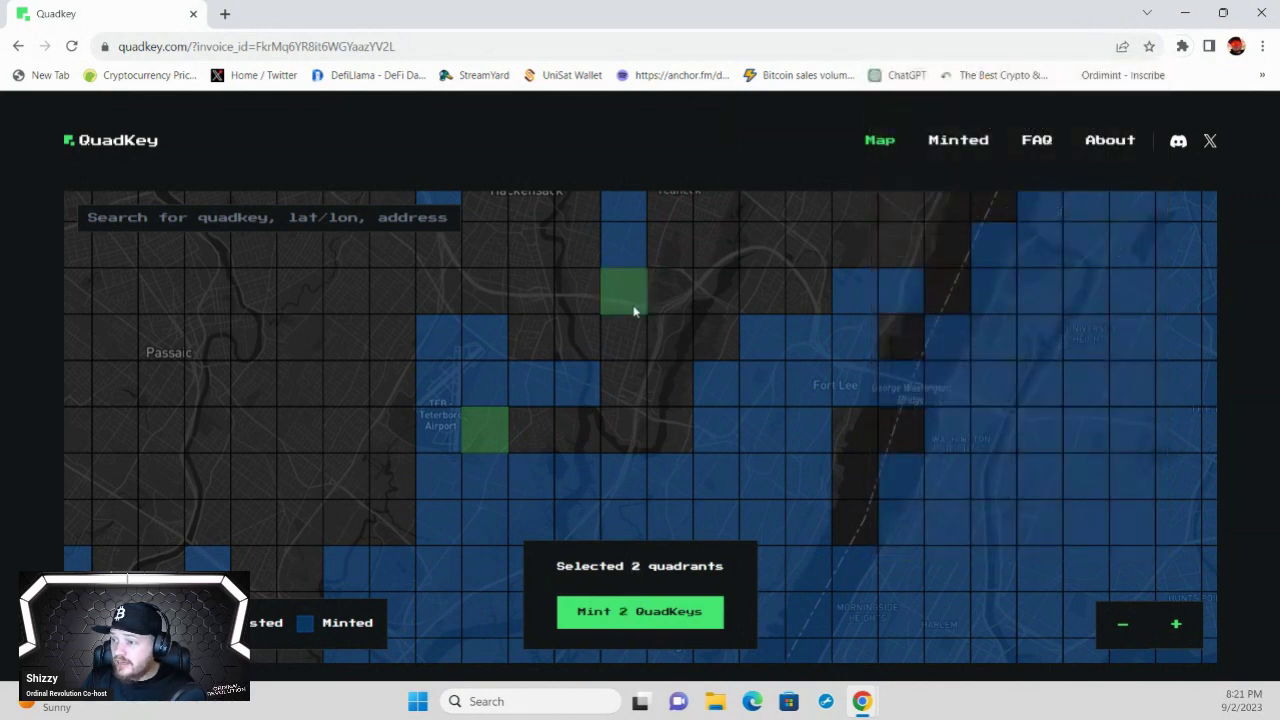
left_click(616, 306)
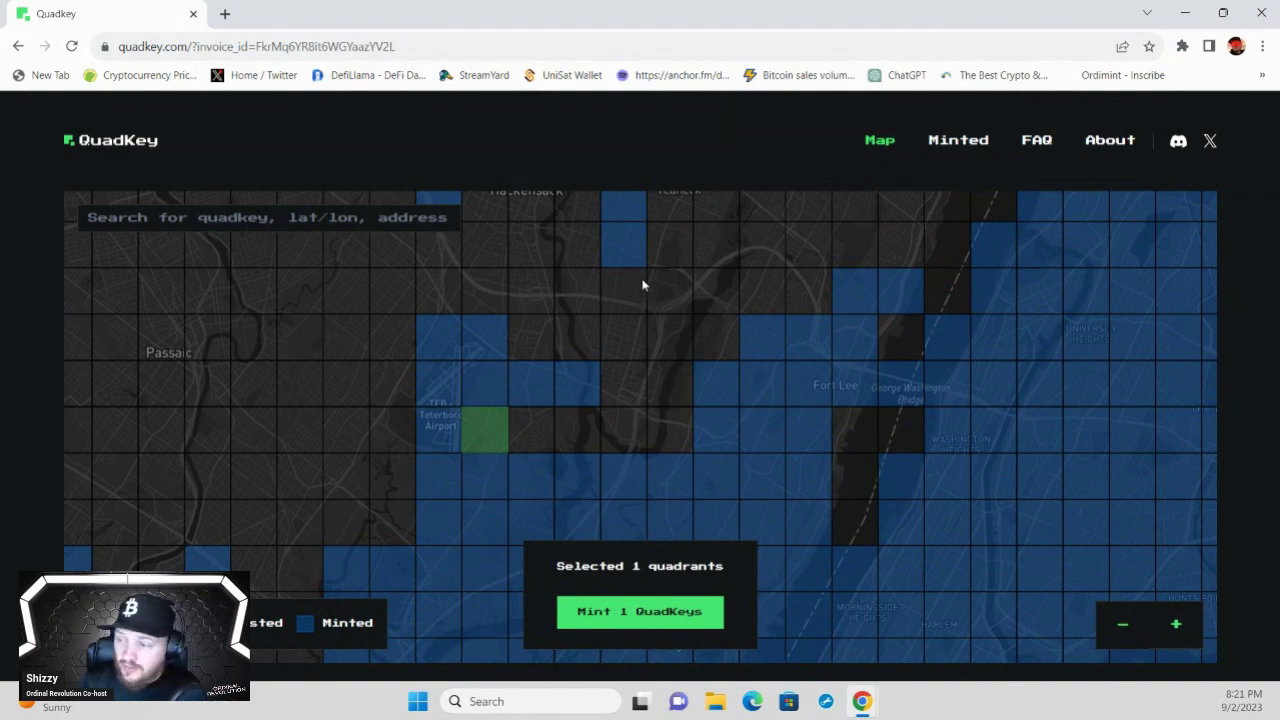
scroll(668, 362, "down", 3)
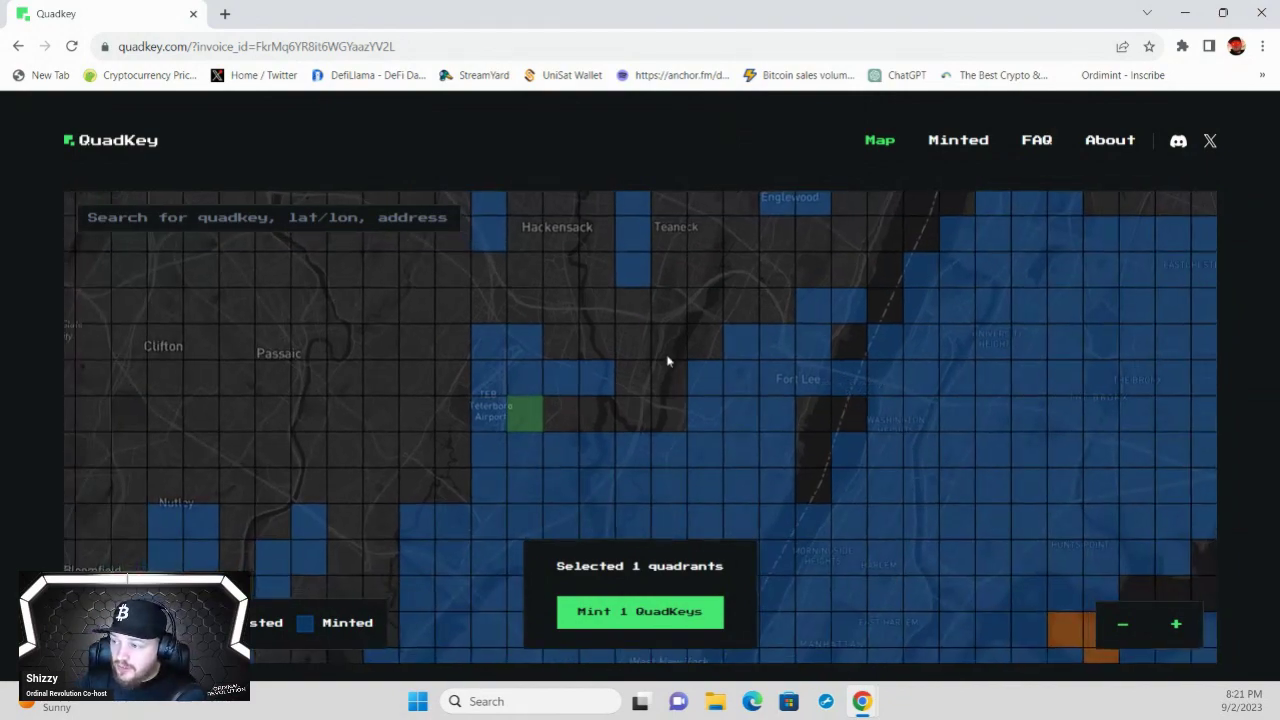
scroll(563, 388, "up", 3)
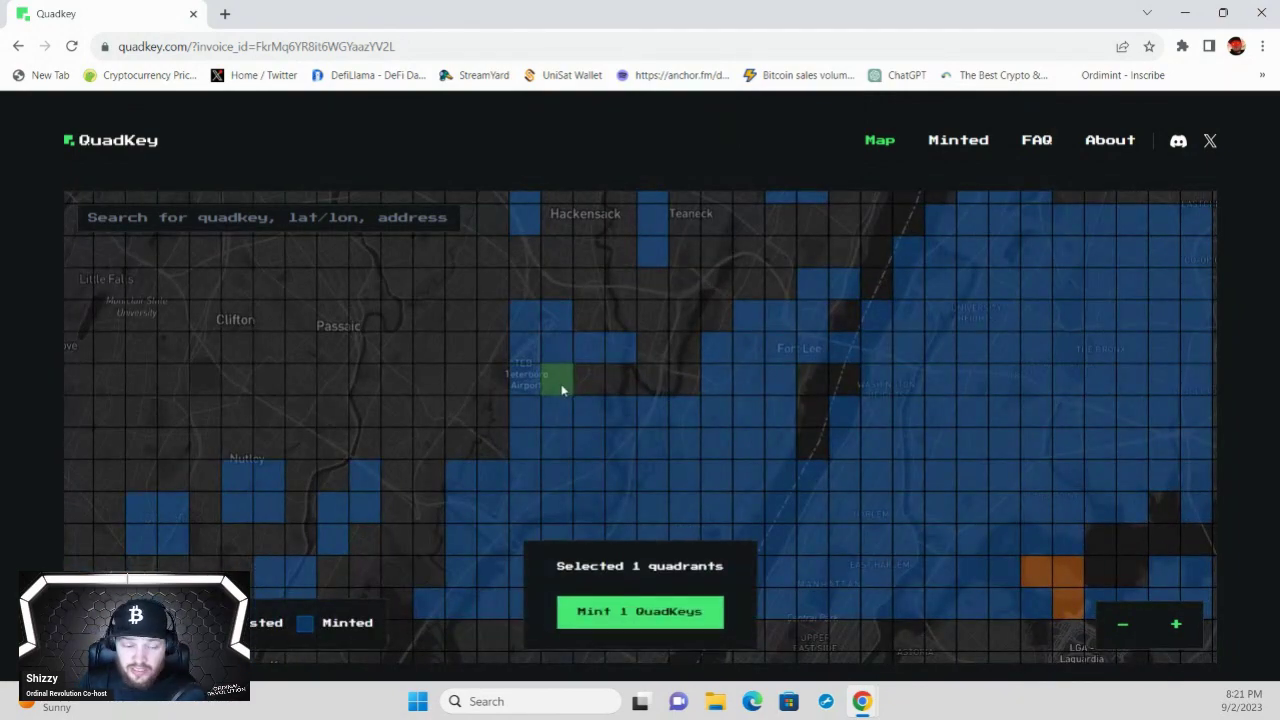
scroll(562, 390, "down", 2)
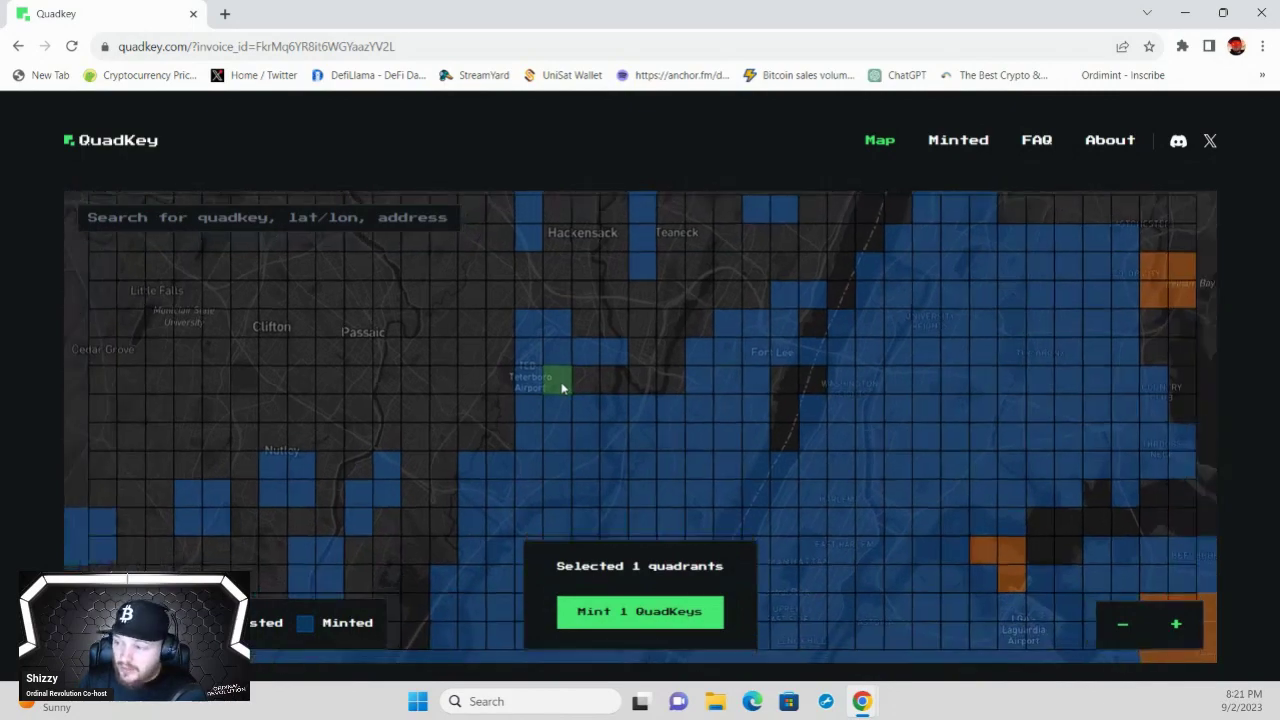
scroll(586, 362, "up", 3)
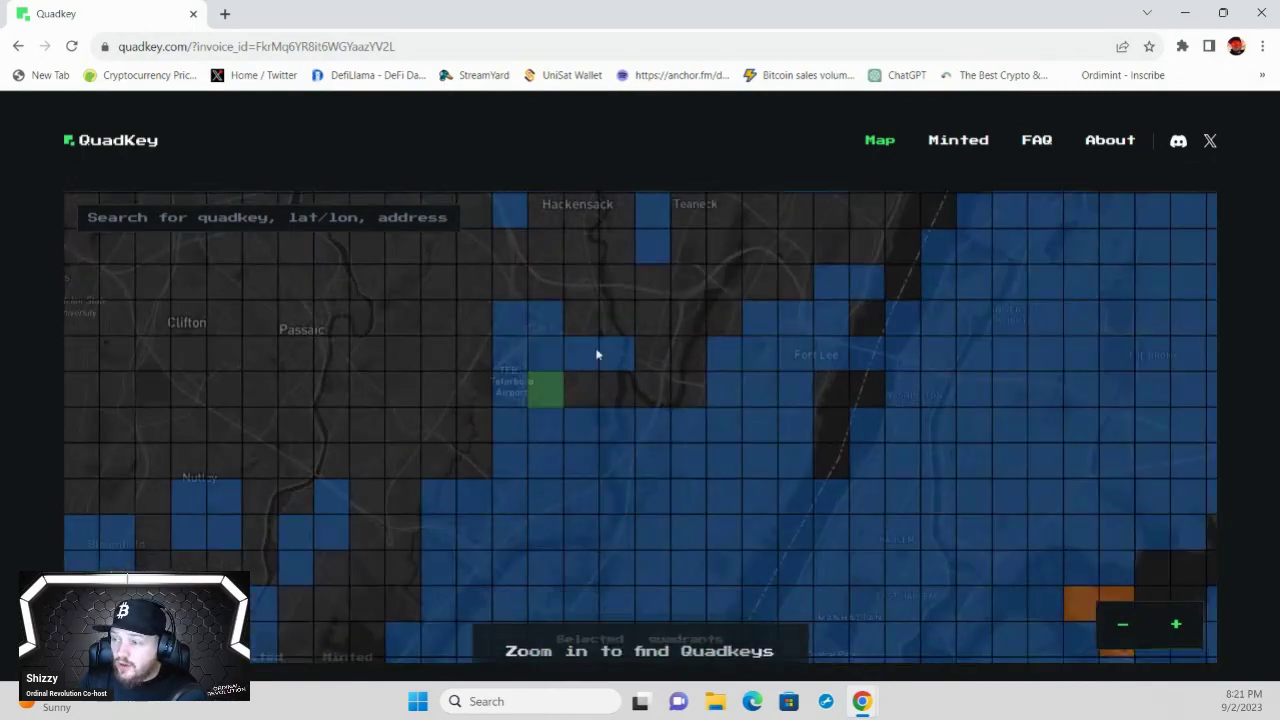
left_click_drag(698, 360, 557, 129)
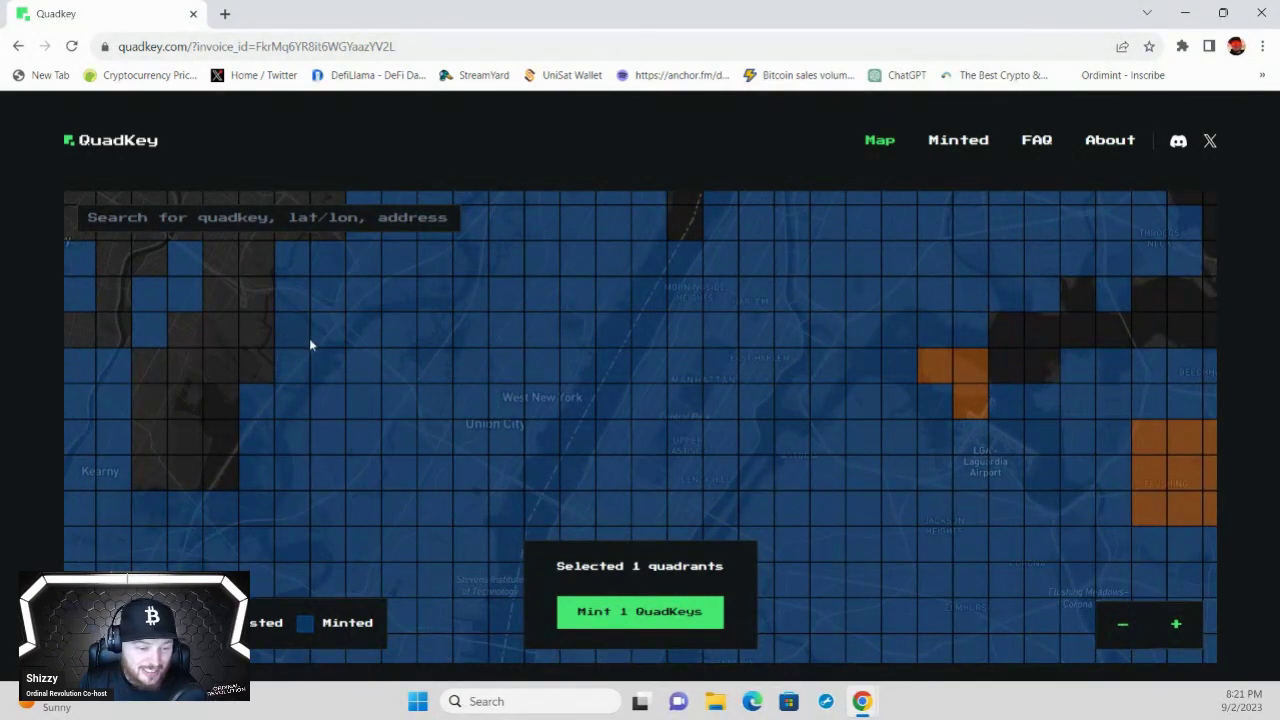
left_click_drag(946, 432, 486, 371)
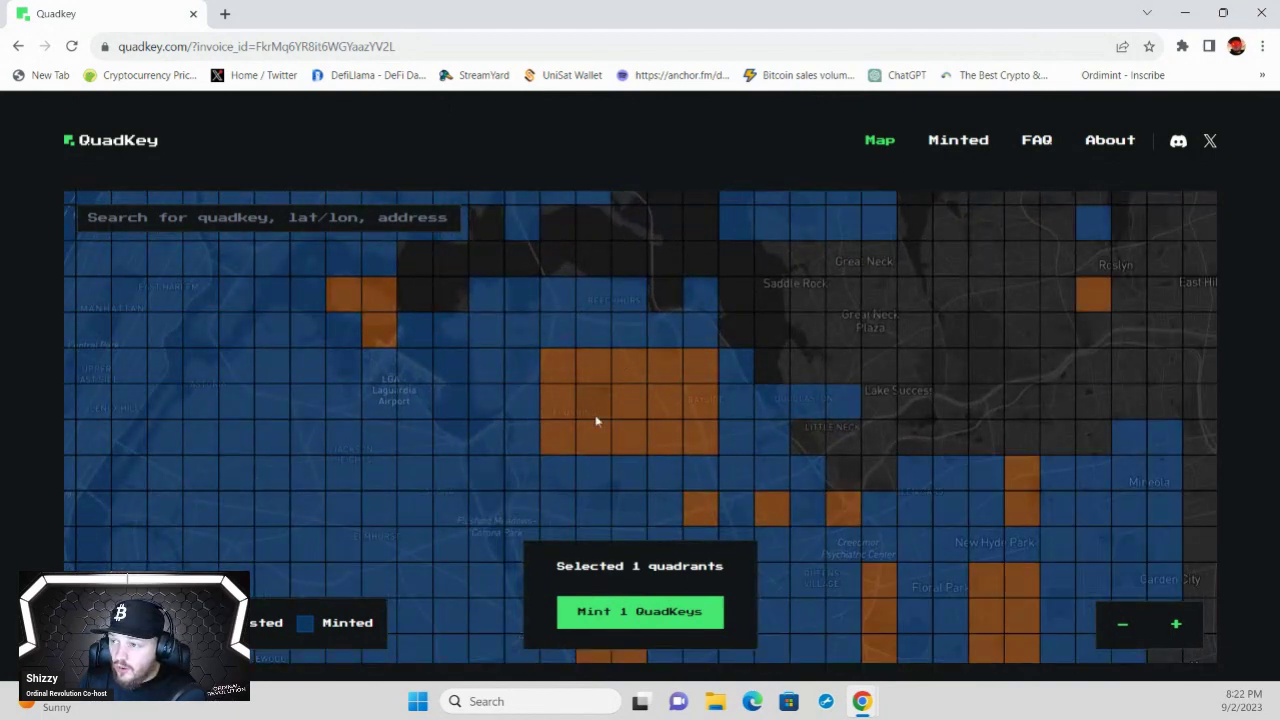
left_click(621, 369)
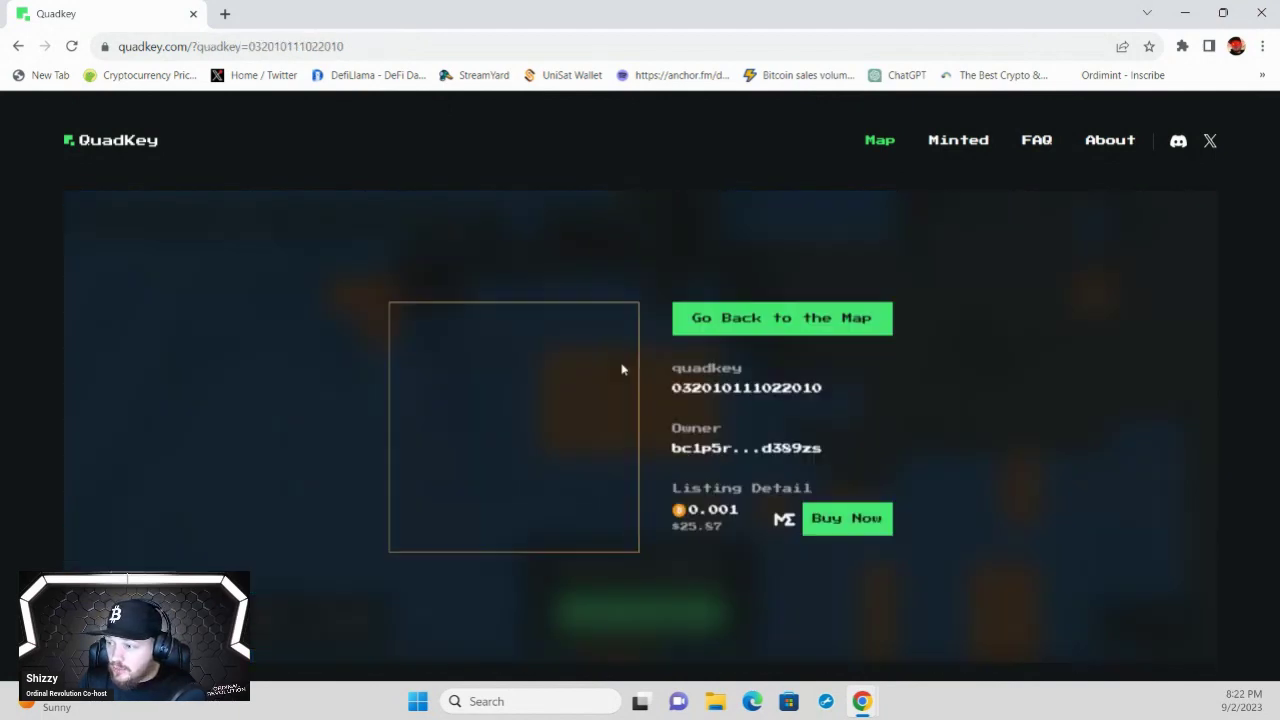
left_click_drag(822, 386, 666, 397)
right_click(714, 388)
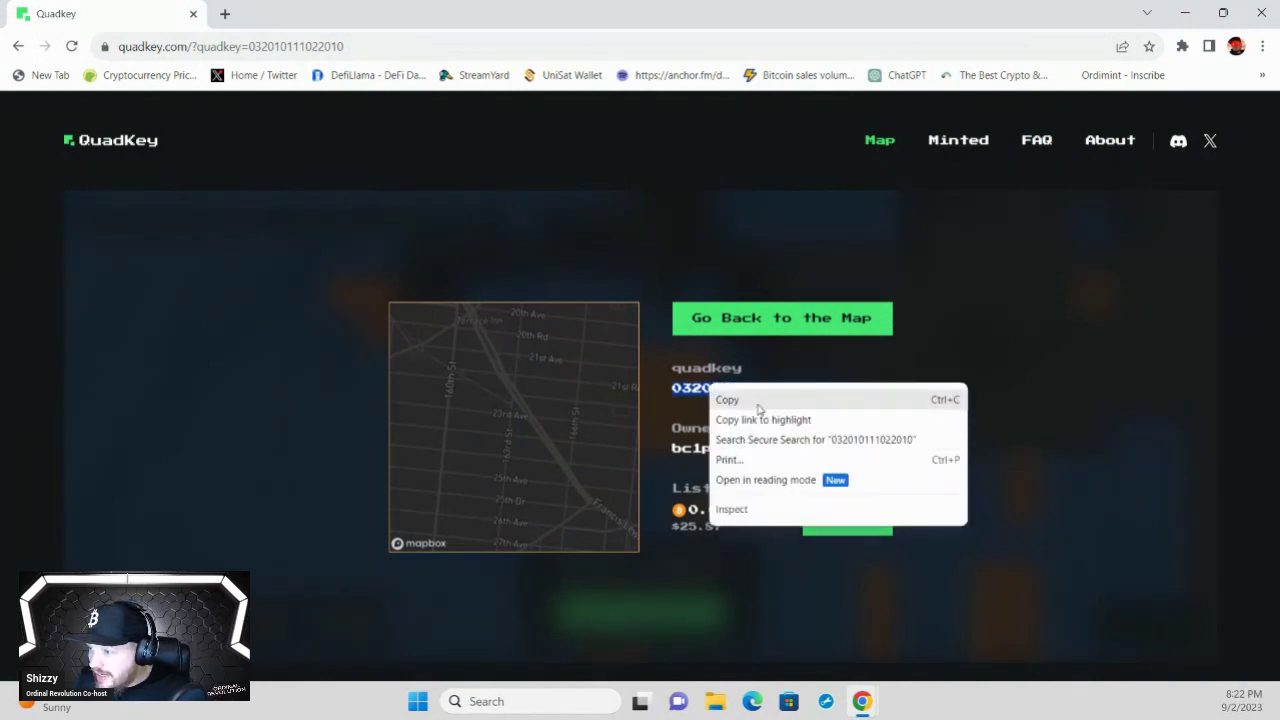
left_click(745, 401)
Open the Magic Eden NFT marketplace at magiceden.io in a new browser tab
left_click(225, 14)
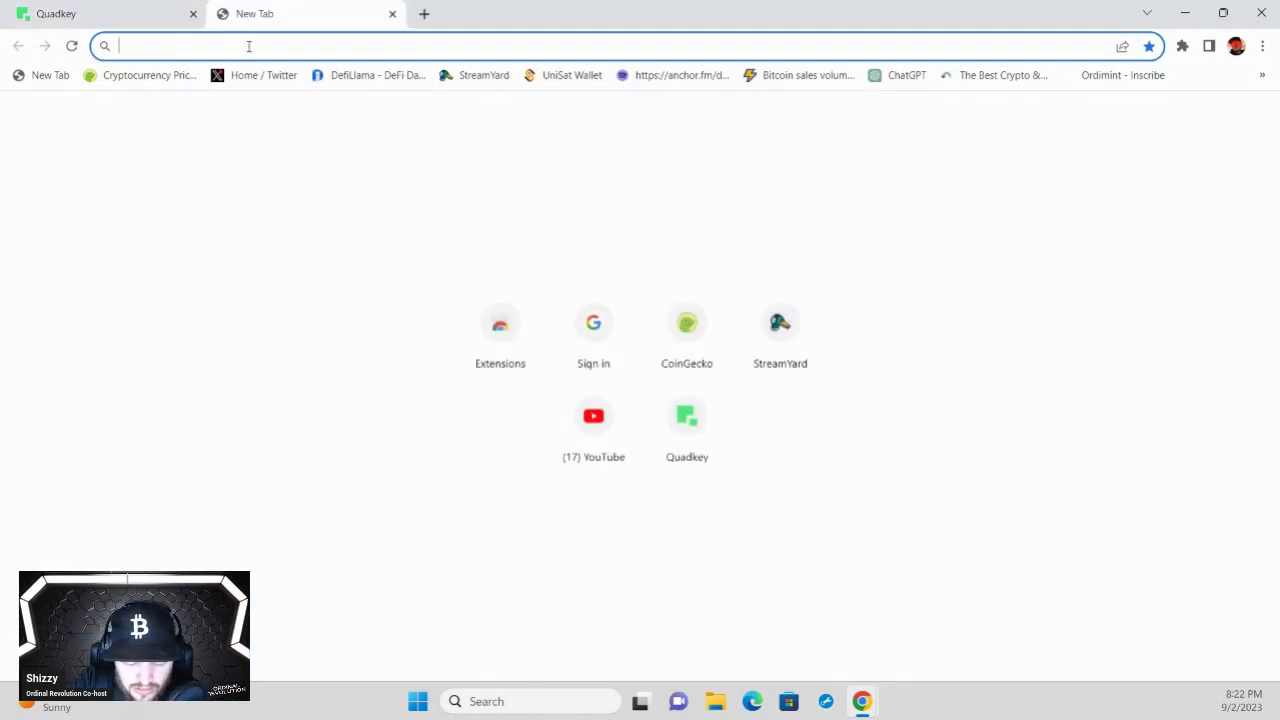
type("mag")
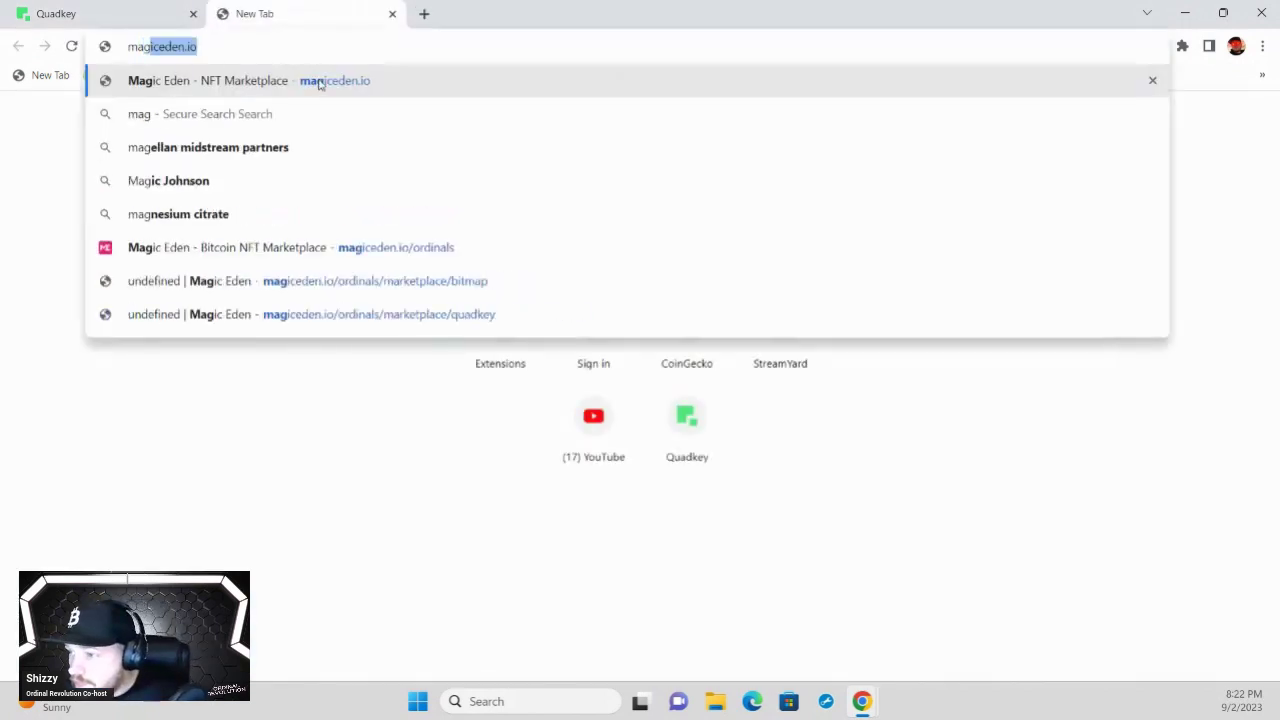
left_click(319, 84)
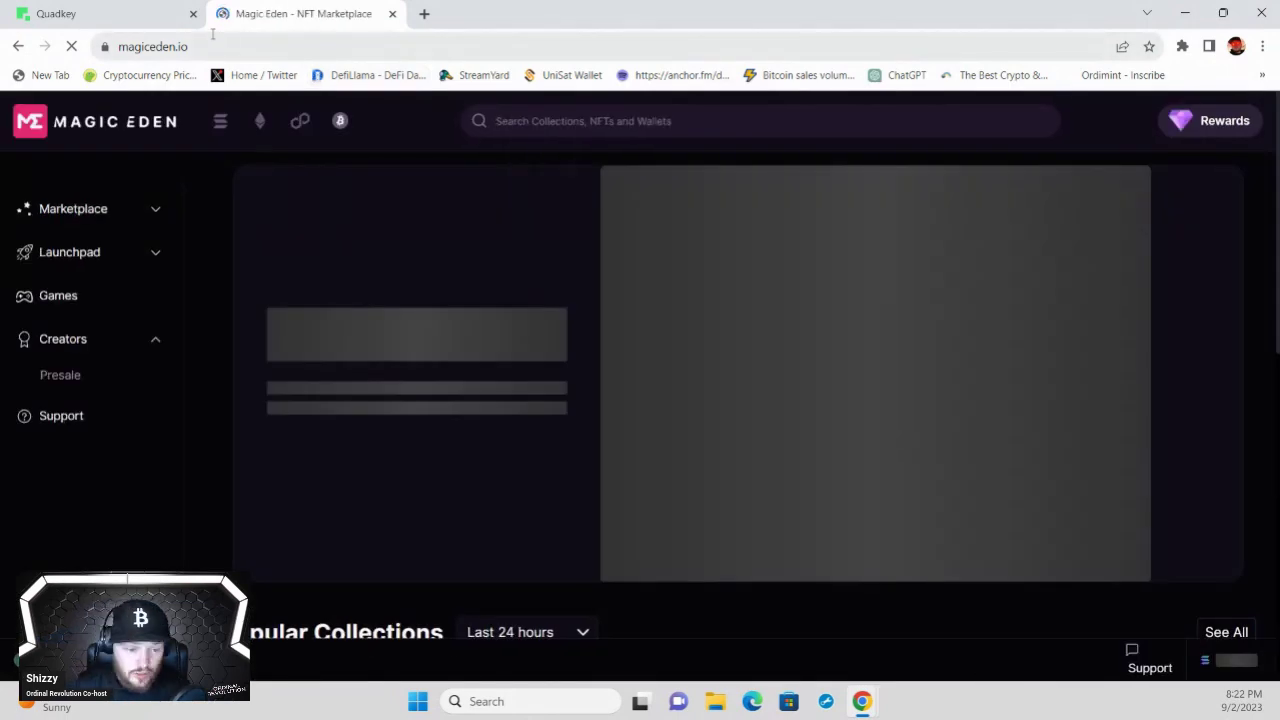
Try to paste the copied QuadKey number into Magic Eden's search for collections, NFTs and wallets
left_click(556, 132)
right_click(549, 133)
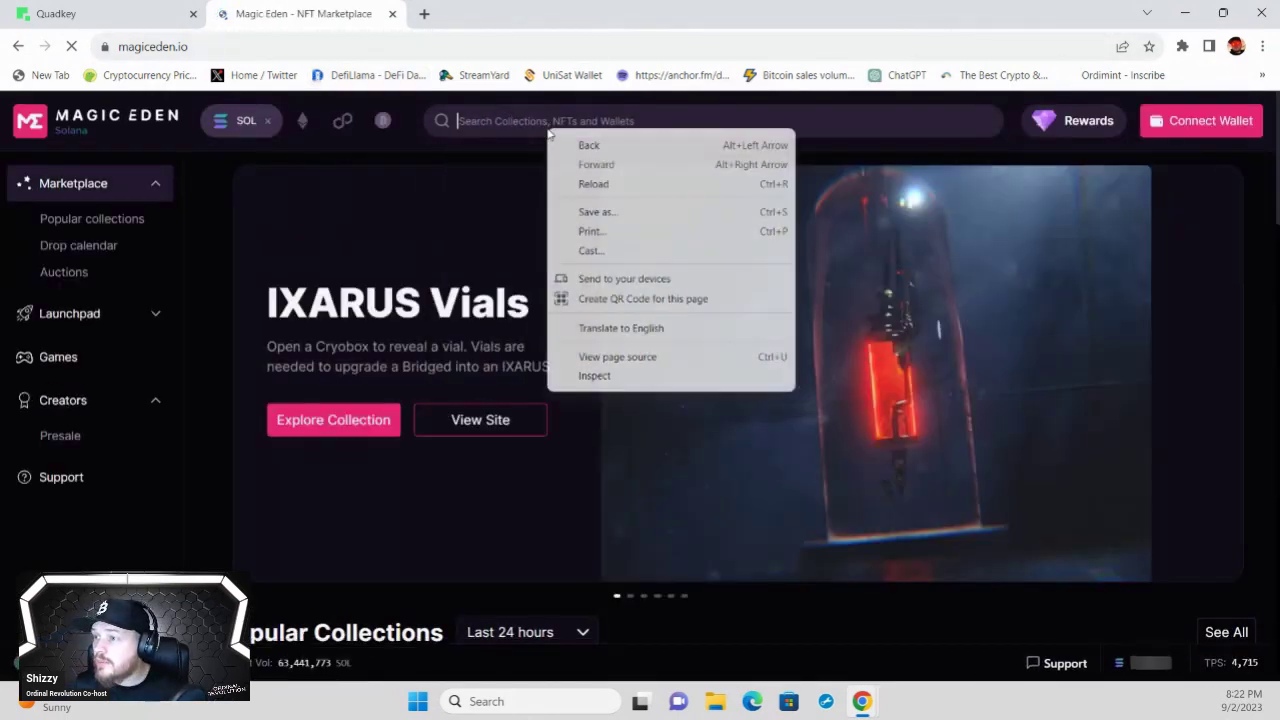
left_click(487, 120)
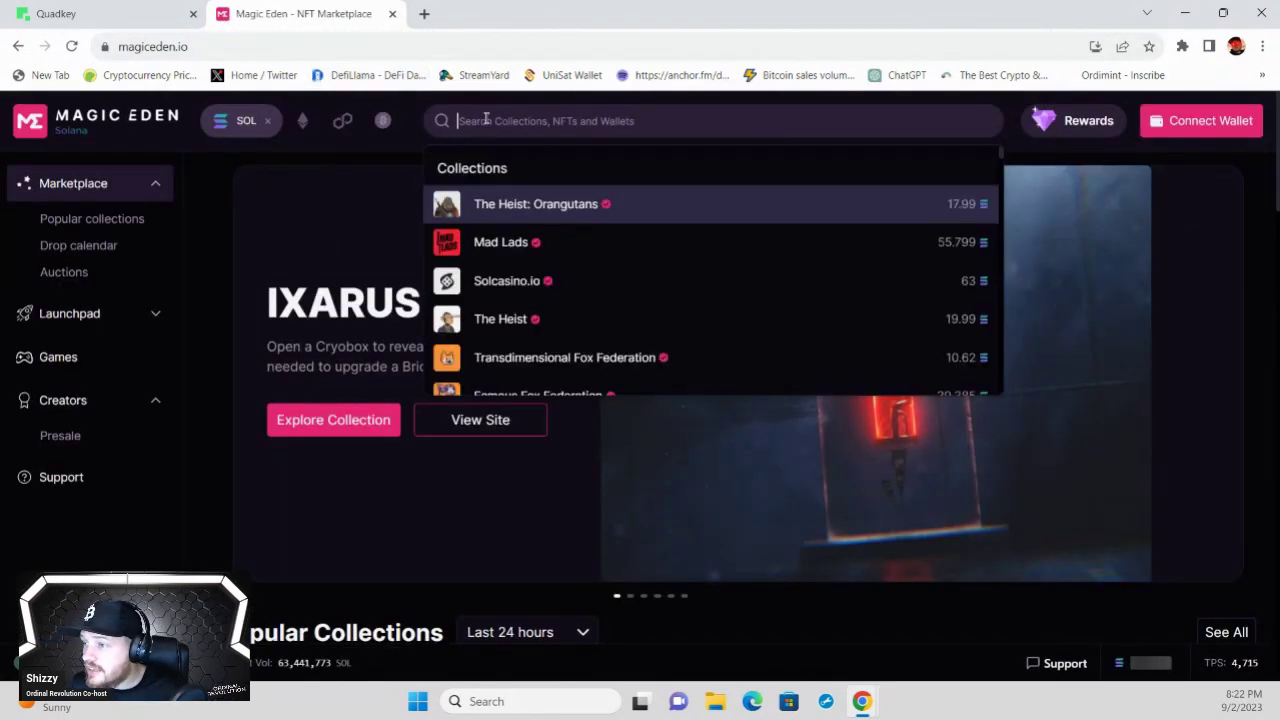
right_click(487, 120)
left_click(463, 116)
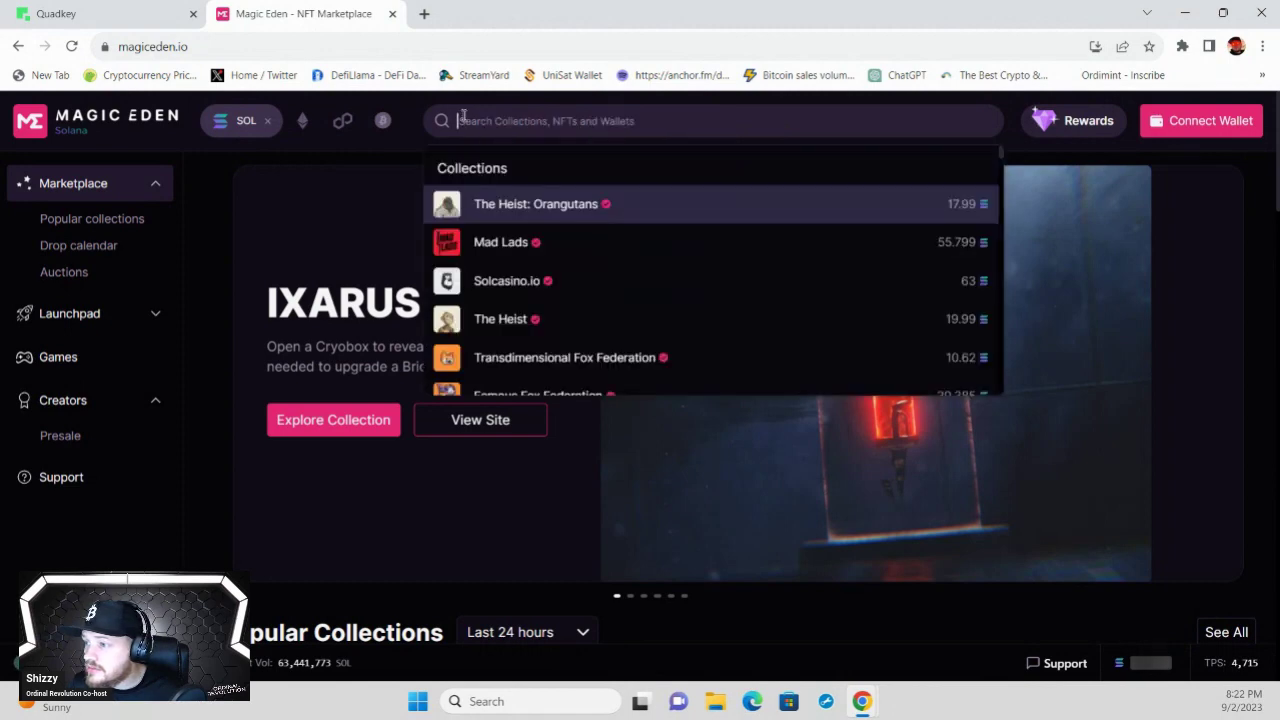
right_click(465, 118)
left_click(473, 120)
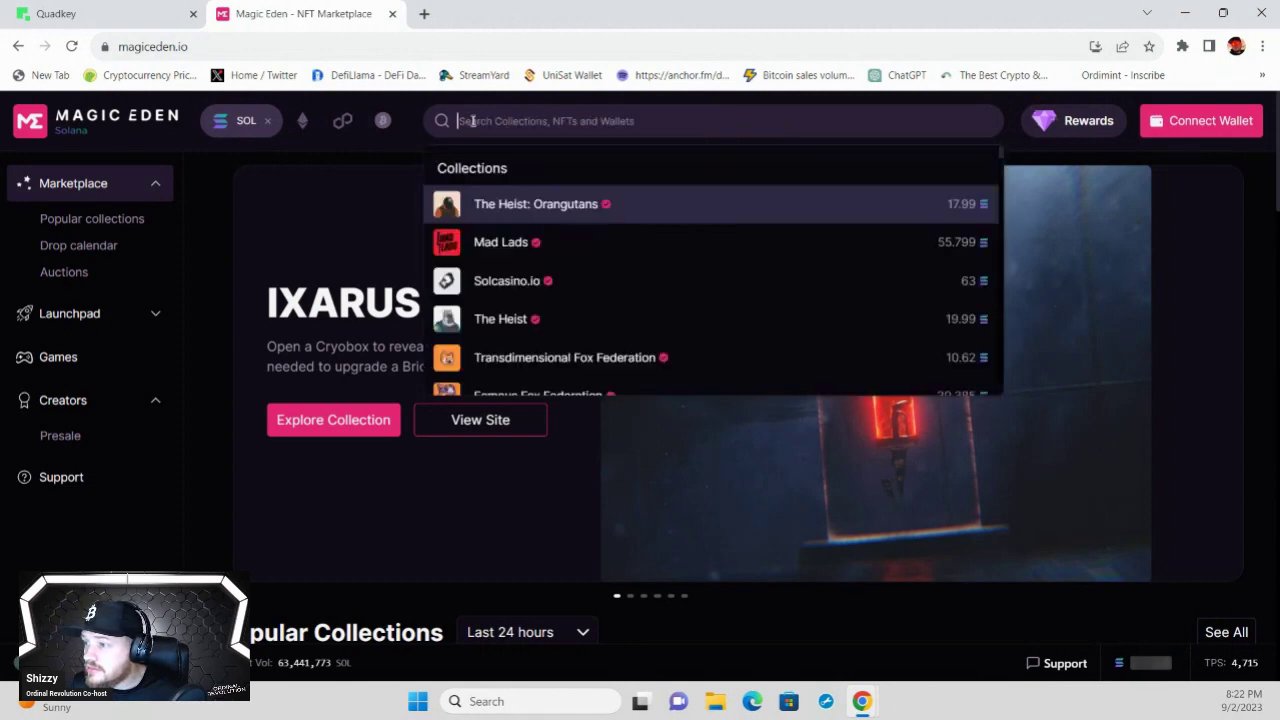
right_click(472, 120)
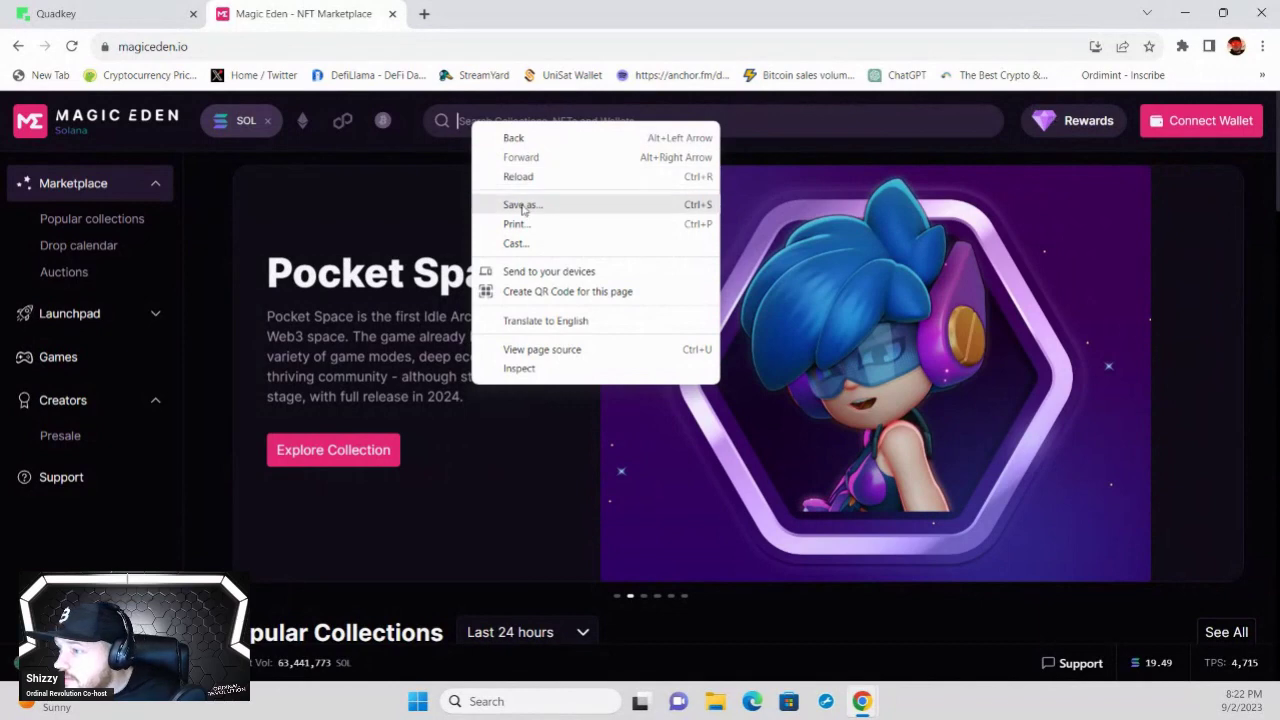
left_click(165, 17)
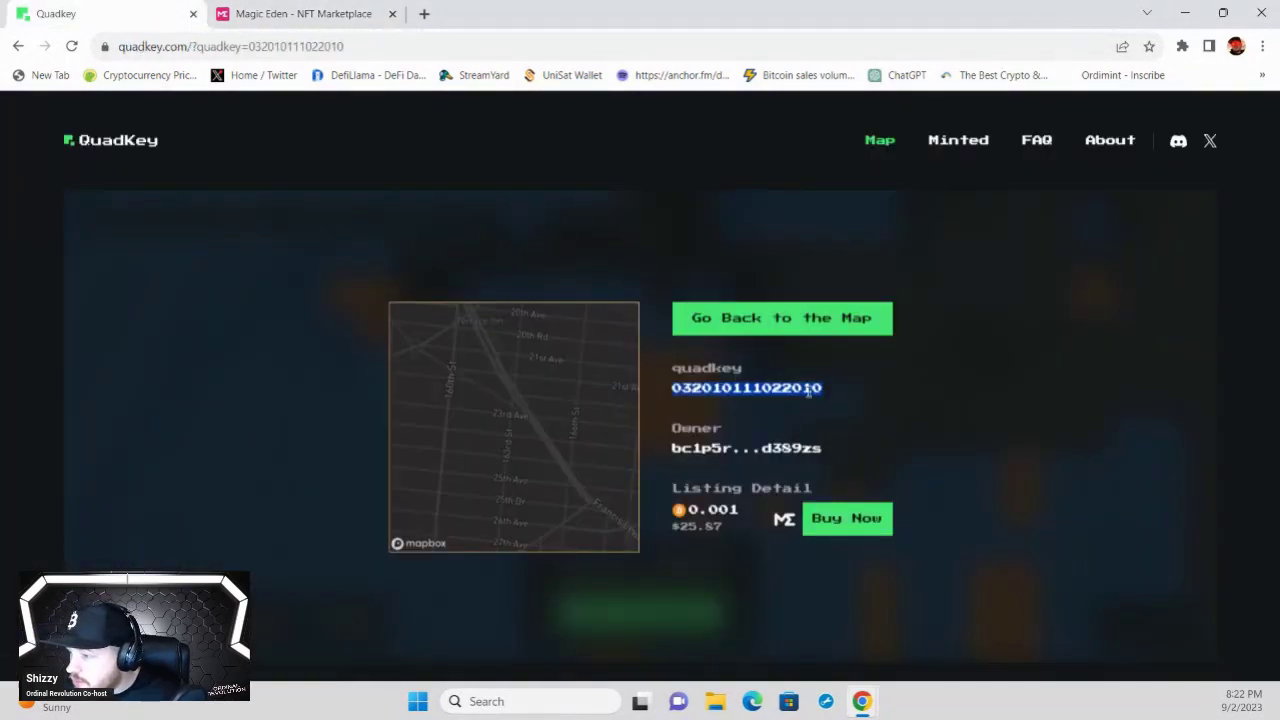
left_click(833, 522)
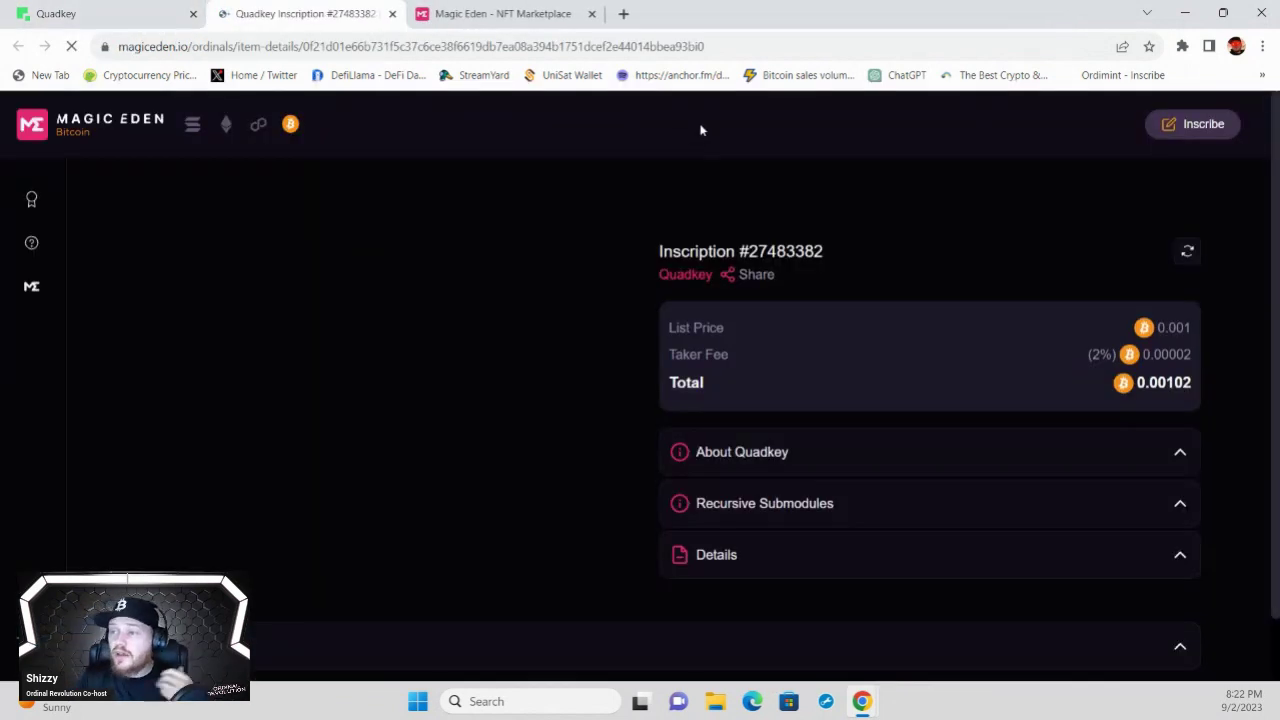